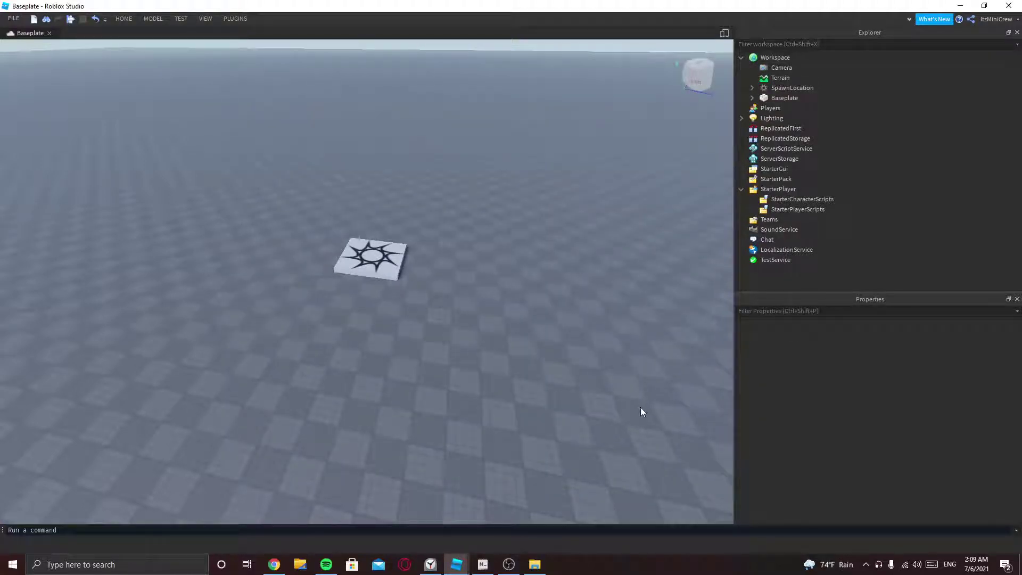
Orbit the camera over the empty baseplate, tilting the view up and then down
mouse_move(640, 412)
right_mouse_down()
mouse_move(597, 406)
mouse_move(284, 489)
right_mouse_up()
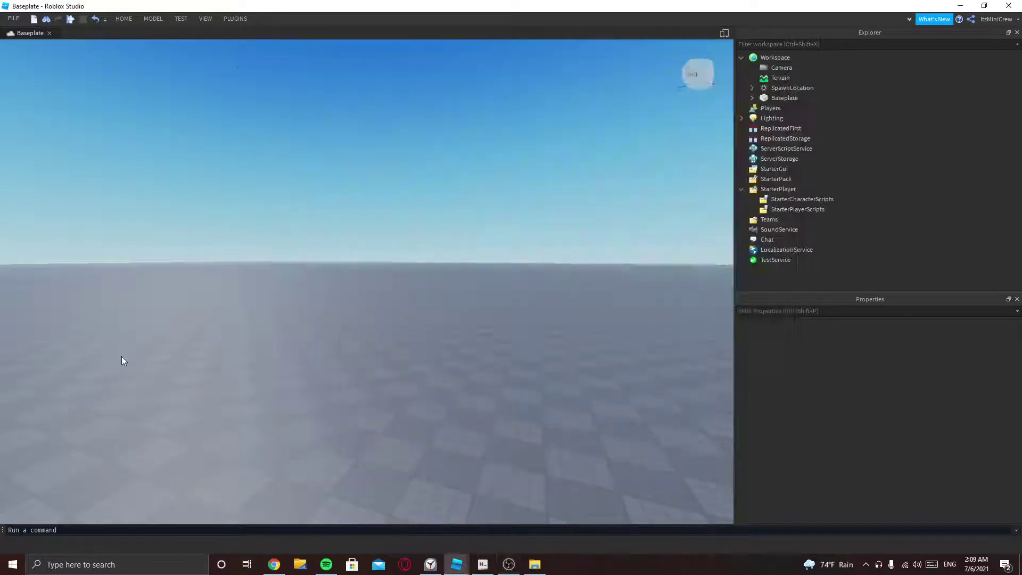
right_click_drag(427, 407, 427, 407)
Insert a new part, color it Forest green, and raise it above the floor
right_click(339, 333)
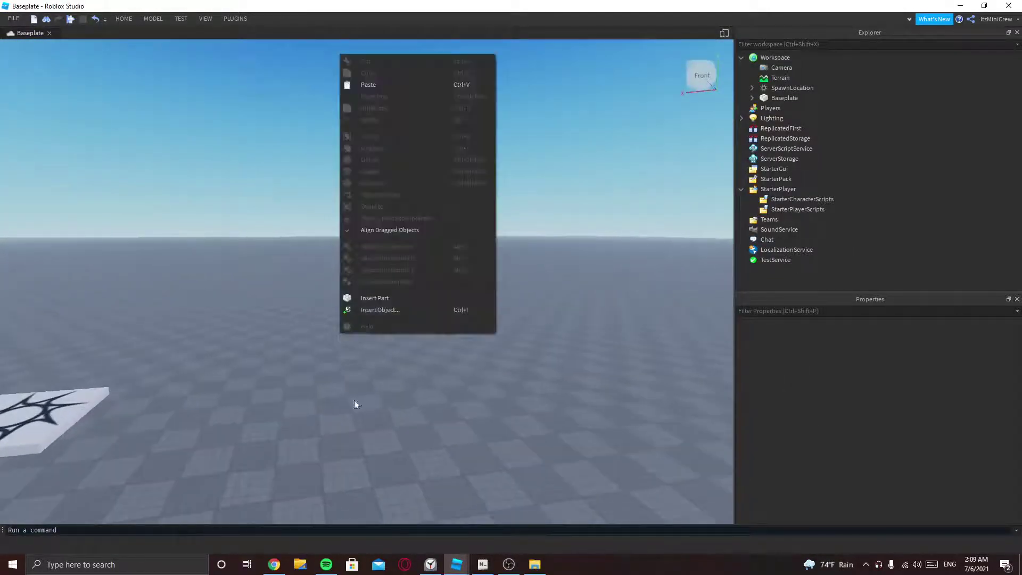
left_click(408, 307)
left_click(421, 250)
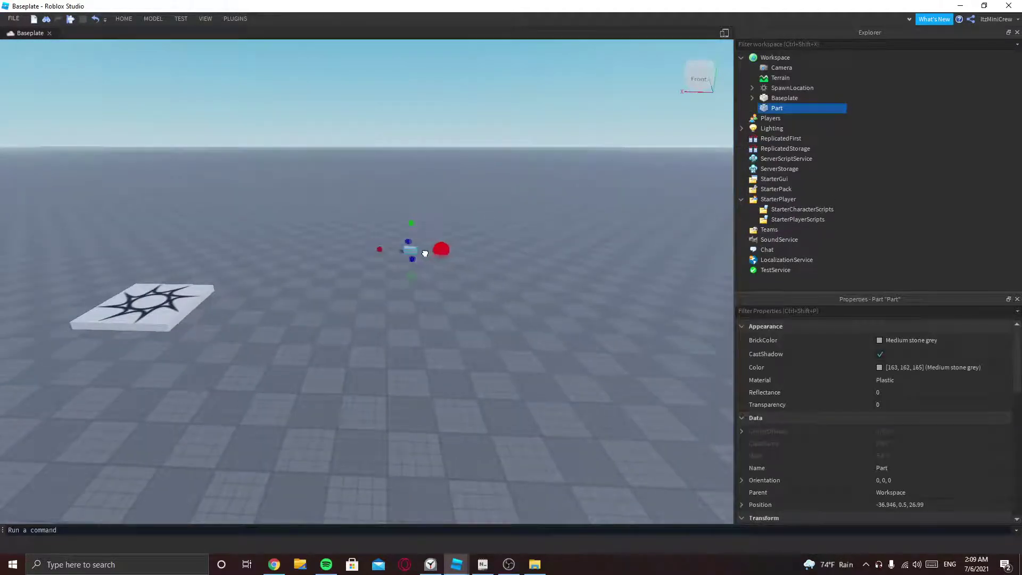
right_click_drag(423, 270, 422, 270)
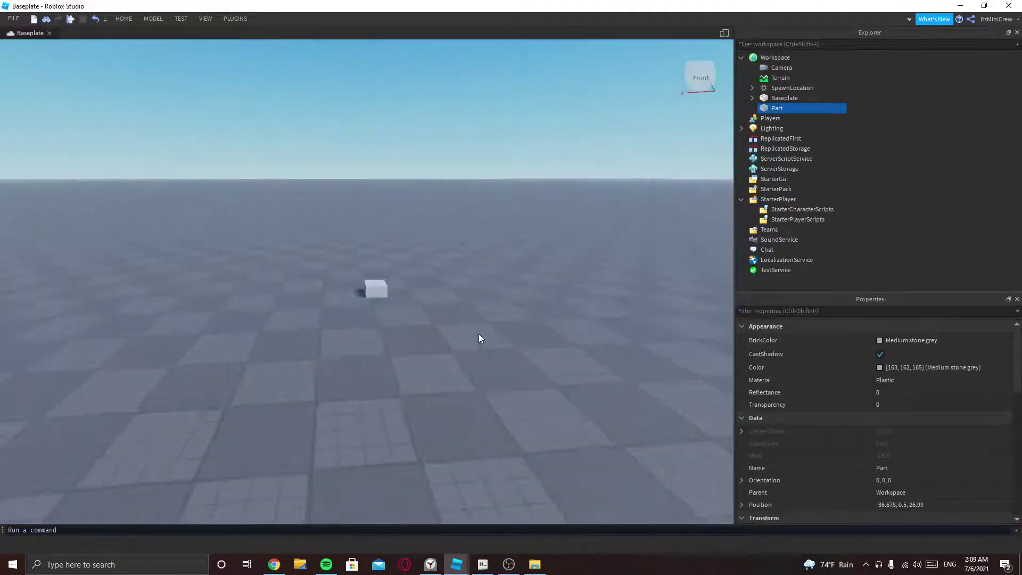
scroll(478, 334, "up", 5)
left_click(917, 343)
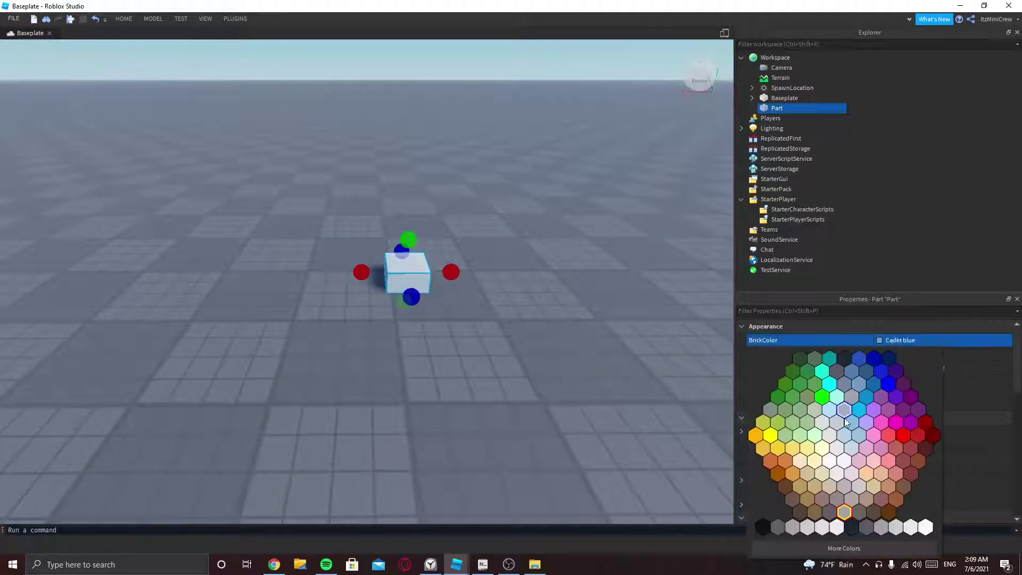
left_click(782, 403)
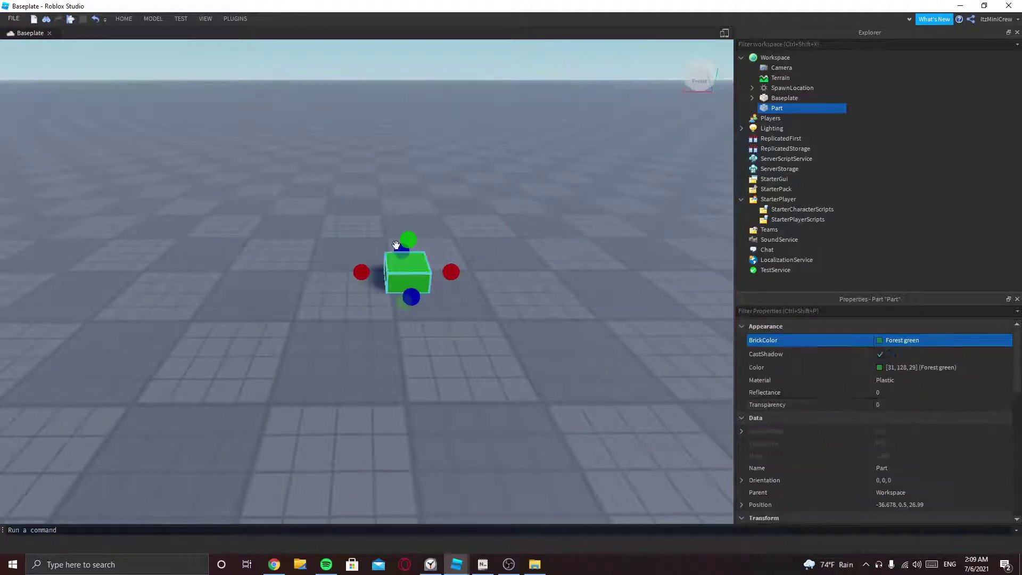
key("ctrl+2")
mouse_move(409, 215)
left_mouse_down()
mouse_move(414, 120)
mouse_move(415, 151)
left_mouse_up()
Duplicate the green part and stretch the copy into a tall Dark stone grey pillar
key("ctrl+3")
key("ctrl+2")
key("ctrl+d")
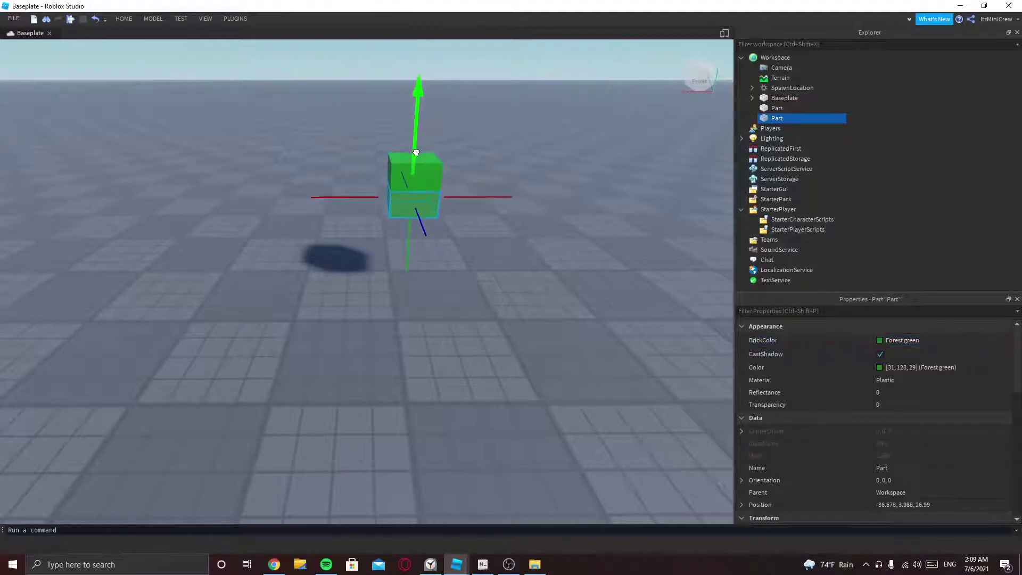
key("ctrl+3")
left_click_drag(406, 230, 429, 303)
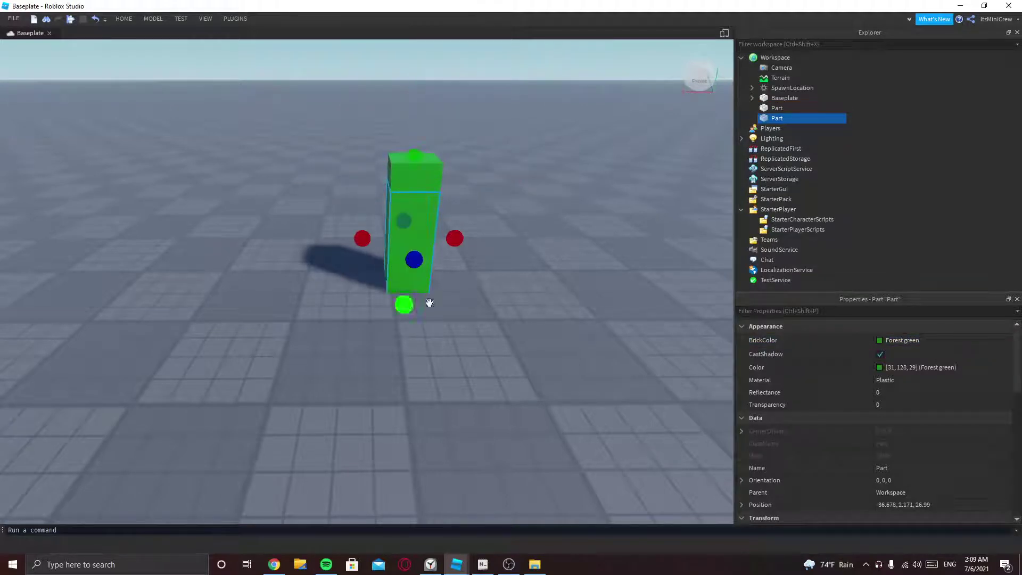
left_click(880, 339)
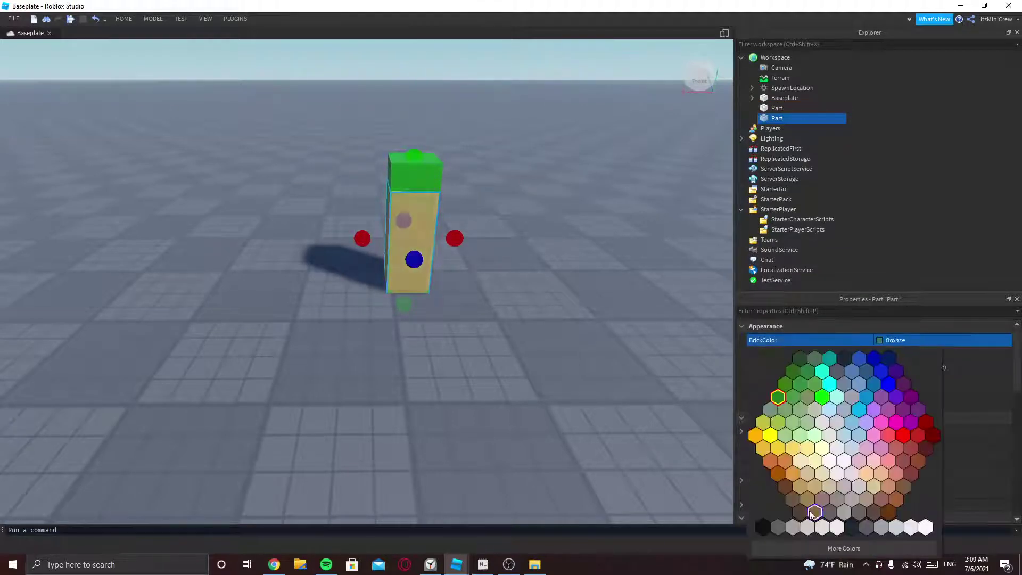
left_click(778, 529)
Select both the pillar and the green block and anchor them
left_click(504, 335)
left_click(409, 240)
left_click(415, 172, "shift")
scroll(923, 463, "down", 3)
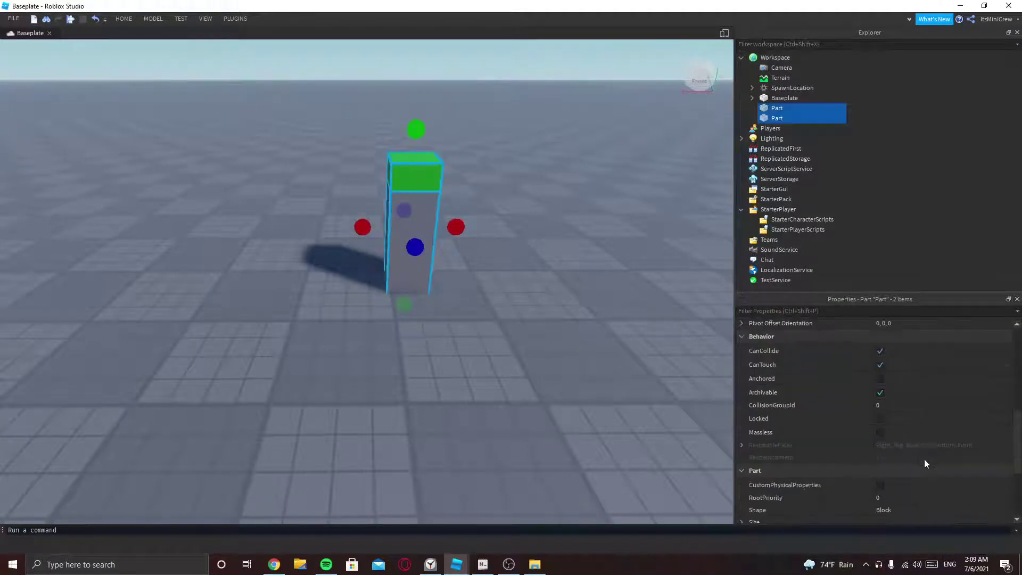
left_click(880, 378)
left_click(569, 357)
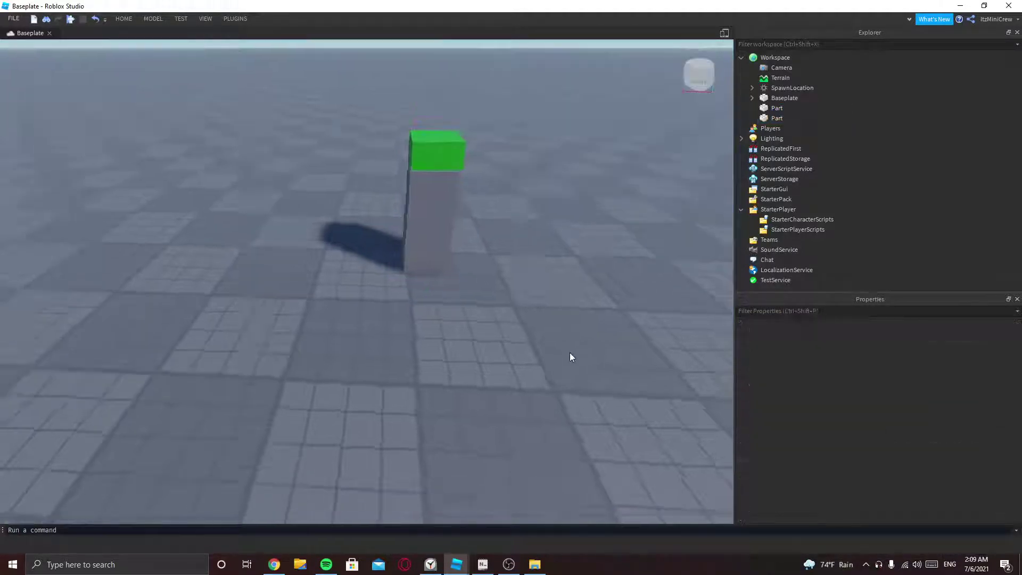
Group both parts into a Model and rename the green block to Button
left_click(777, 108)
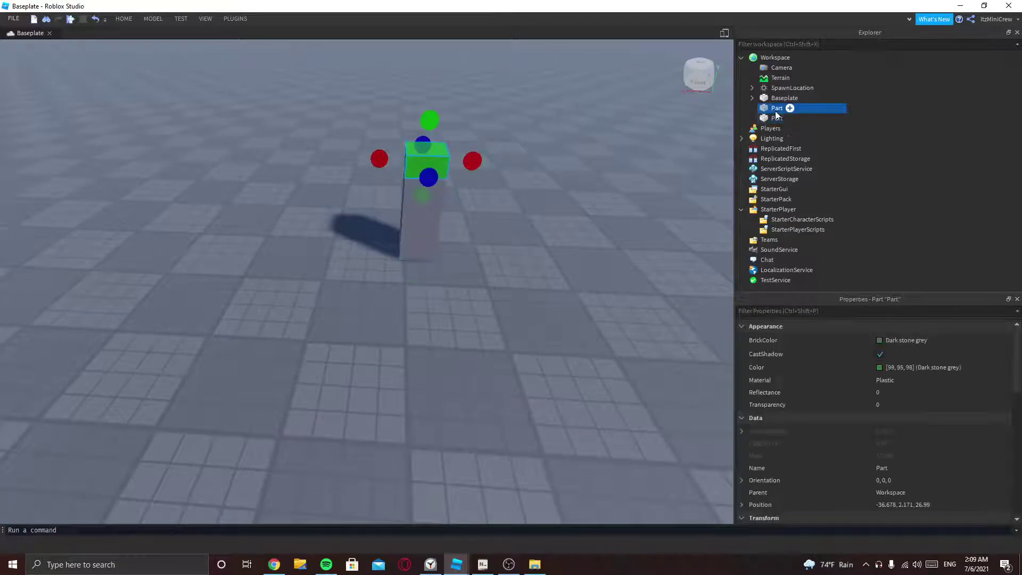
left_click(777, 118, "shift")
key("ctrl+g")
left_click(751, 98)
left_click(779, 113)
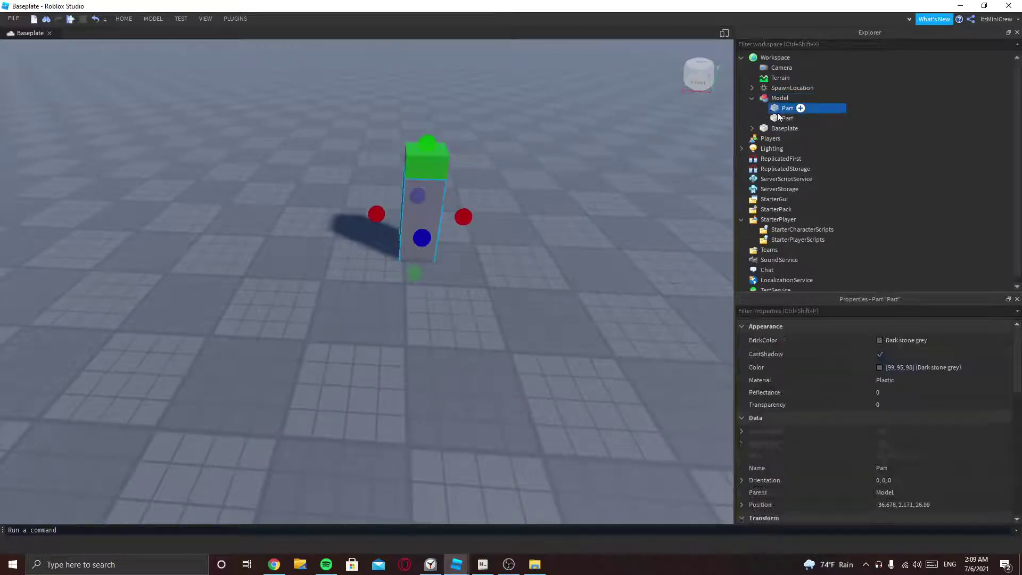
left_click(784, 119)
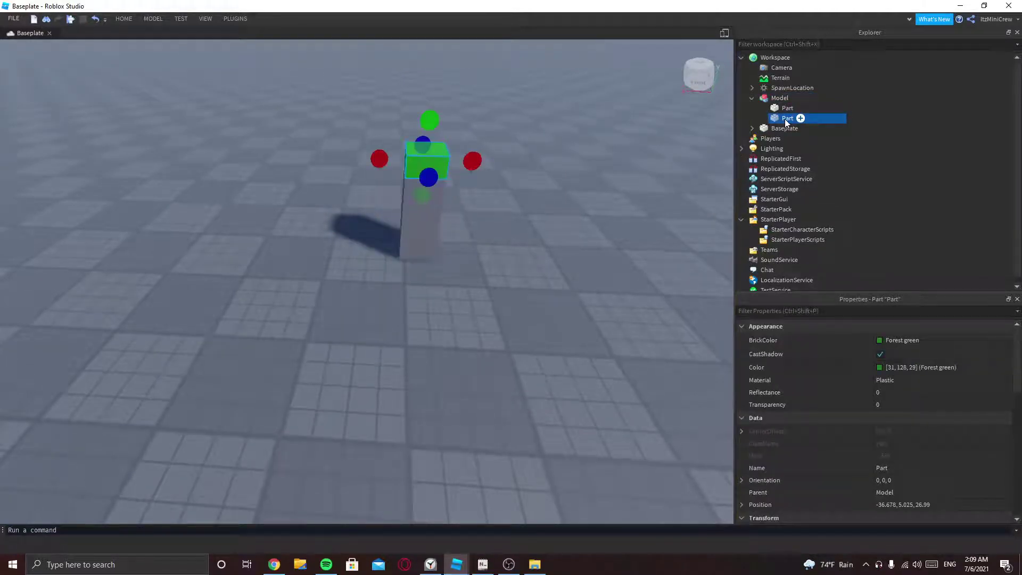
left_click(786, 119)
type("on")
key("Return")
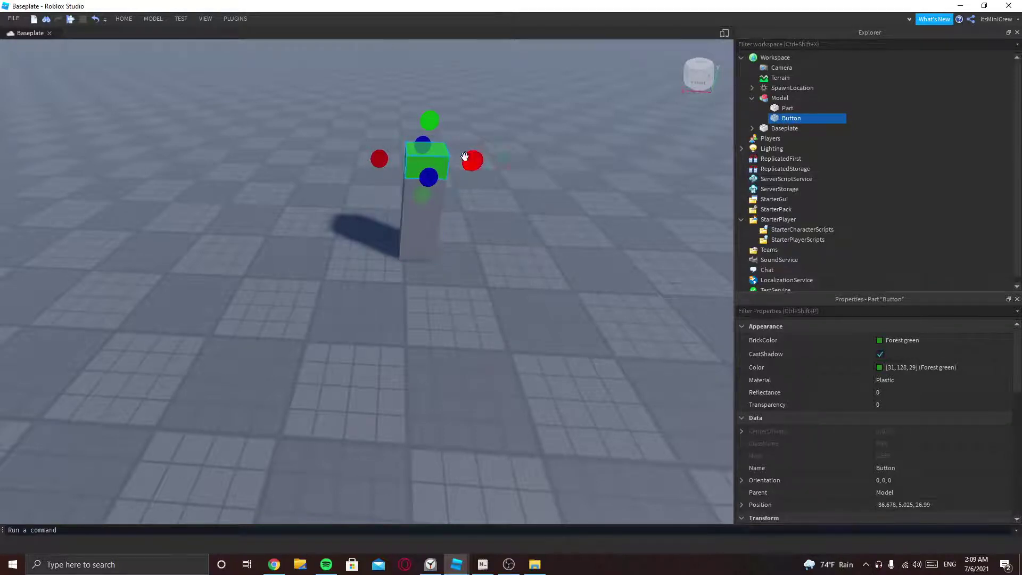
Insert a ClickDetector under Button, then deselect and pull the view back
left_click(812, 120)
type("click")
key("Escape")
left_click(812, 121)
left_click(791, 172)
left_click(605, 202)
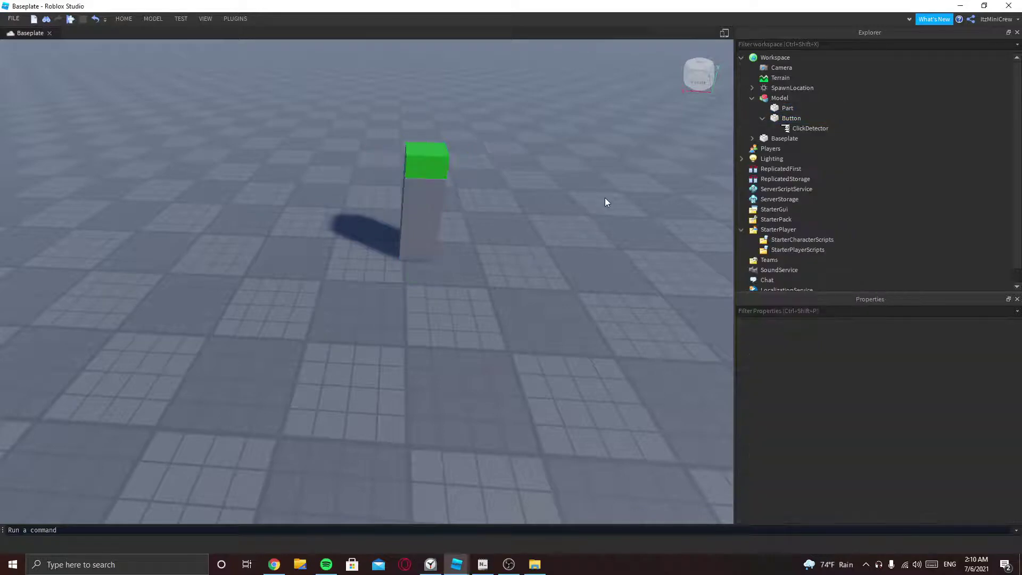
right_click_drag(604, 198, 558, 207)
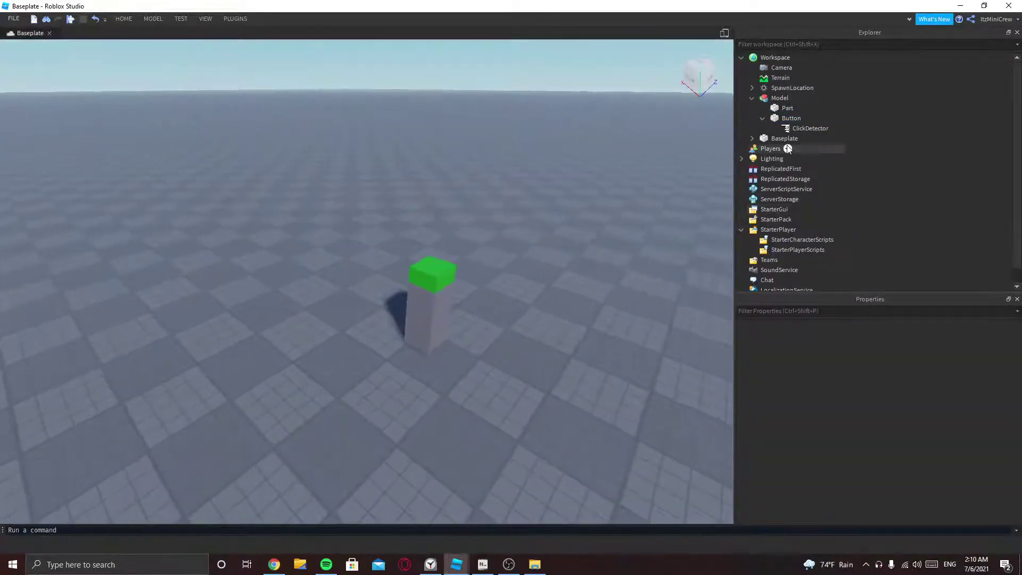
mouse_move(792, 118)
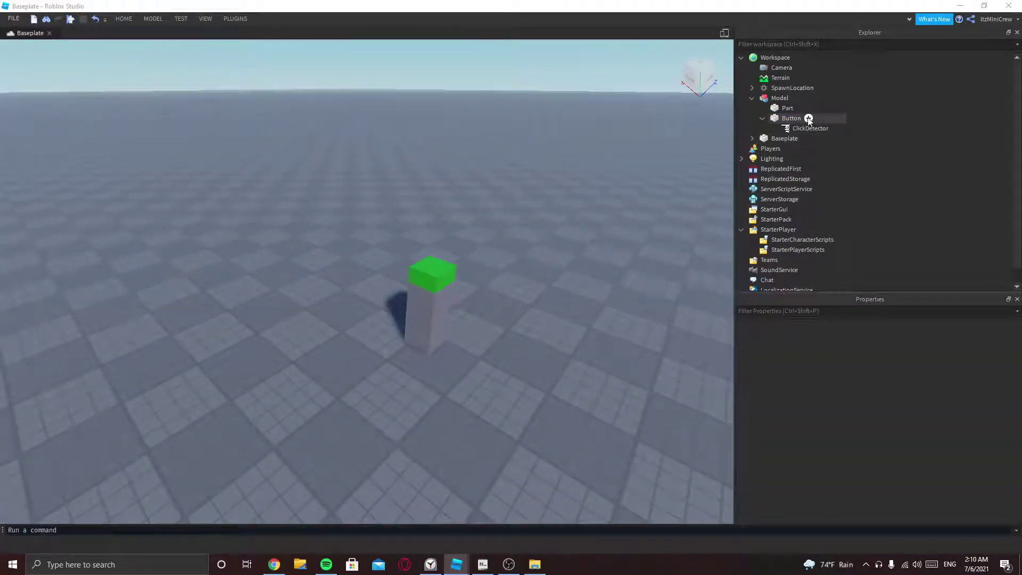
Add a Script to Button with local button = script.Parent and local clickdetector = button.ClickDetector
left_click(808, 119)
left_click(790, 164)
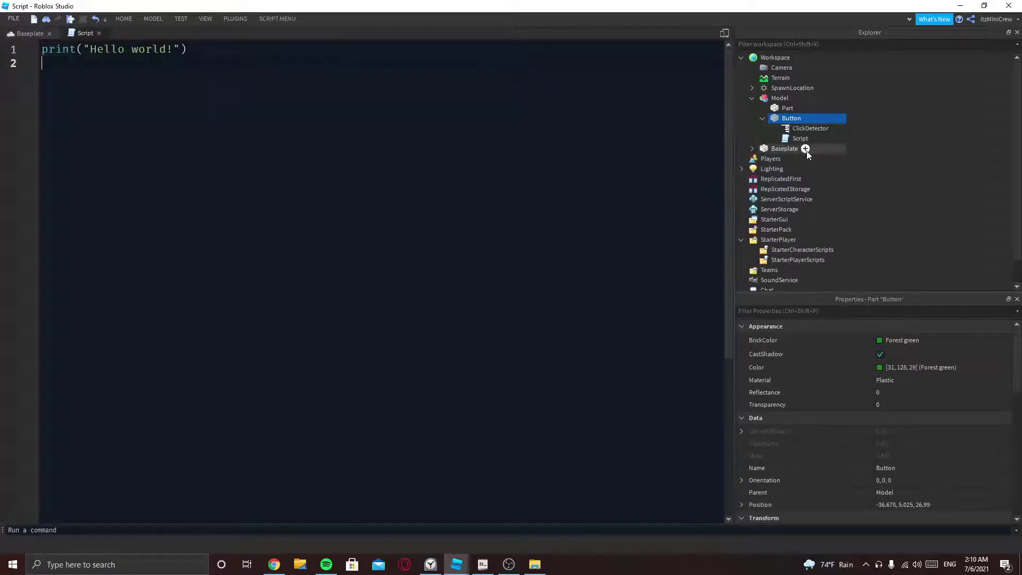
key("ctrl+a")
type("local")
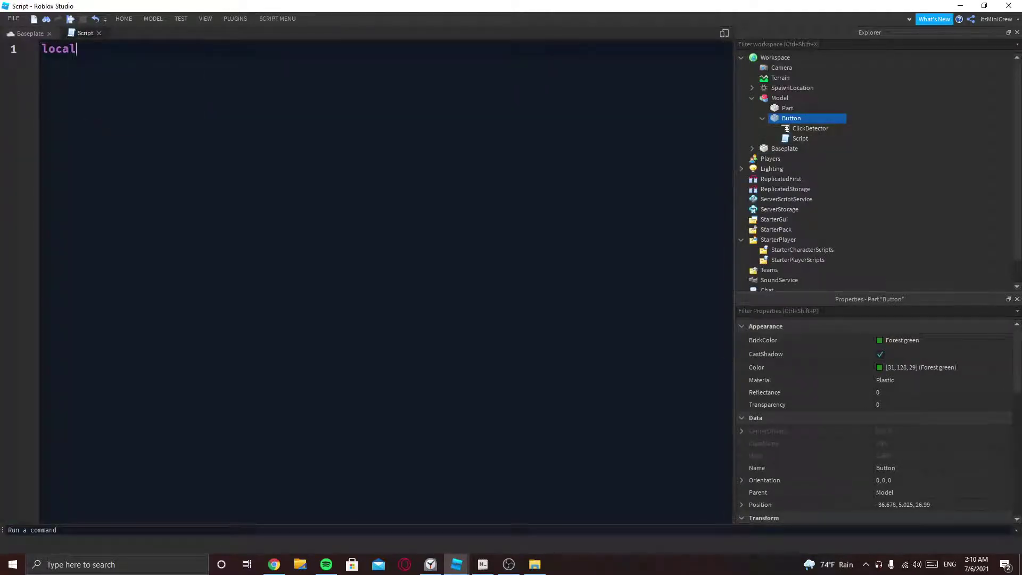
type(" button = scrip")
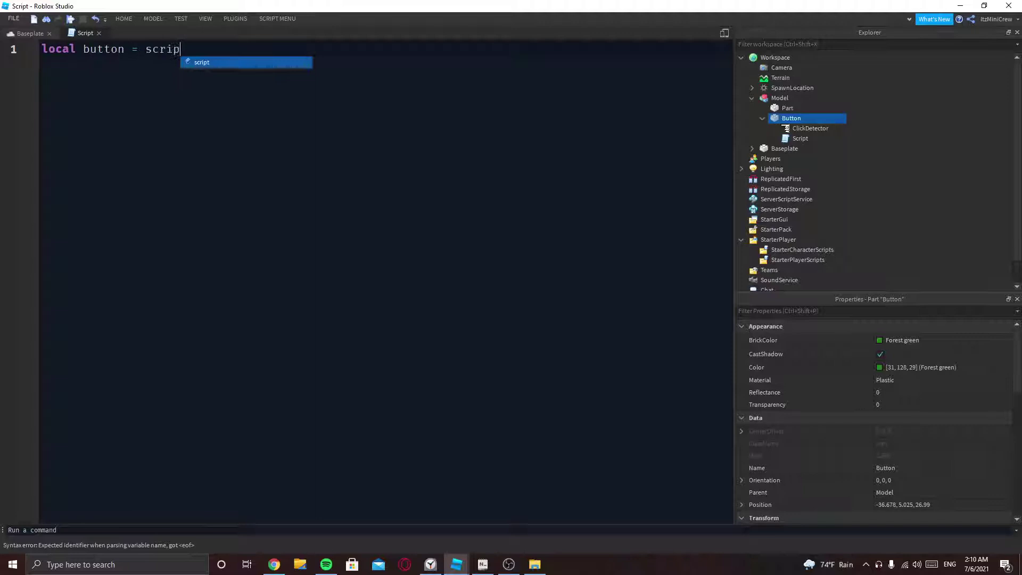
type("t.Parent")
scroll(367, 280, "up", 1, "ctrl")
scroll(367, 279, "up", 1, "ctrl")
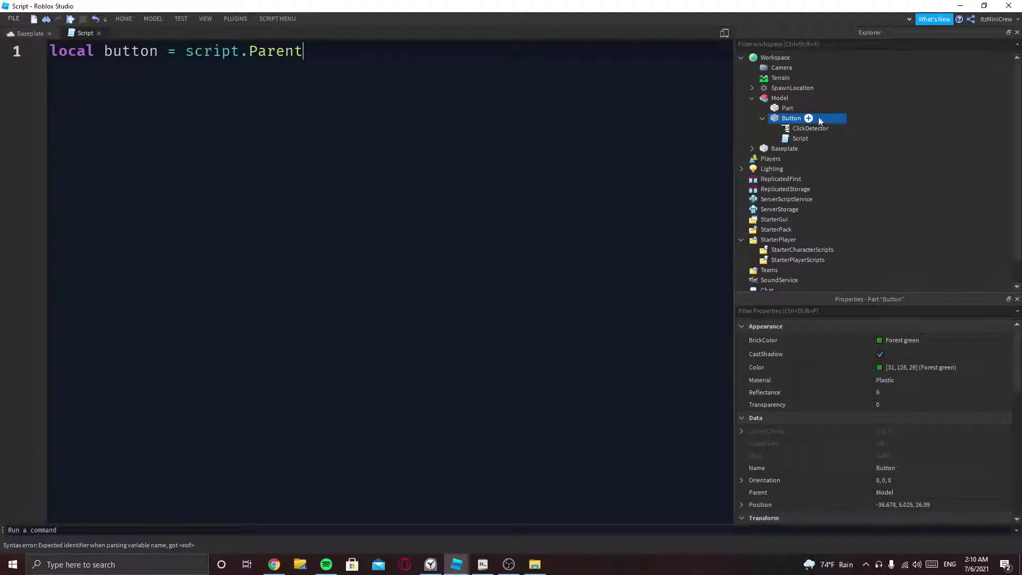
key("Return")
type("loca")
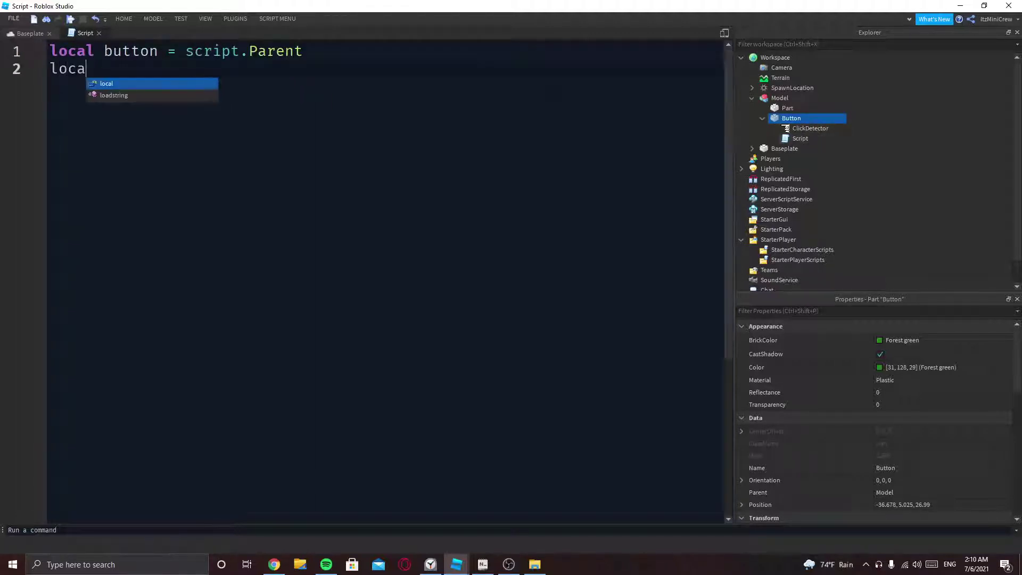
type("l bl")
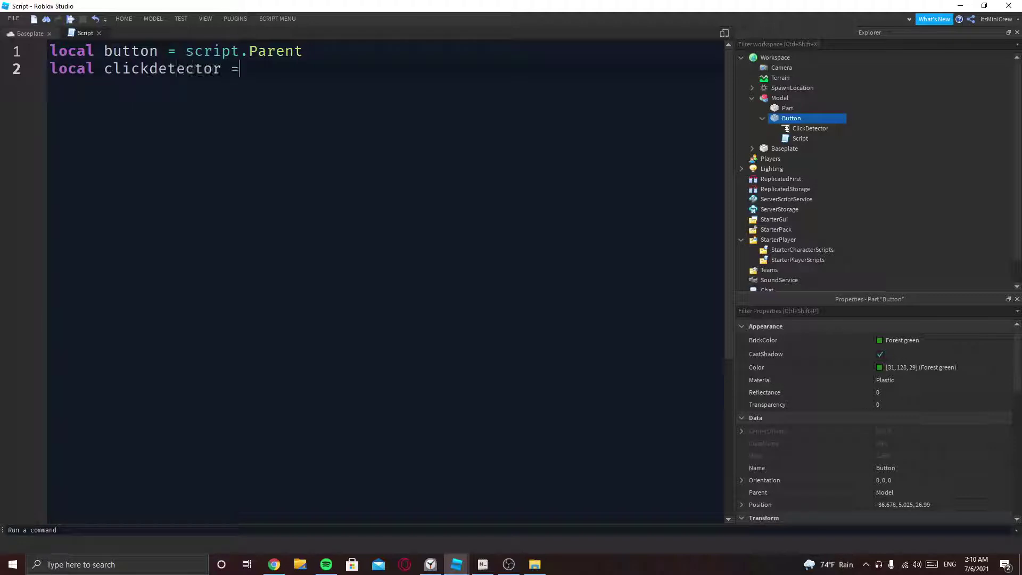
type(" button.cl")
key("Tab")
key("Return")
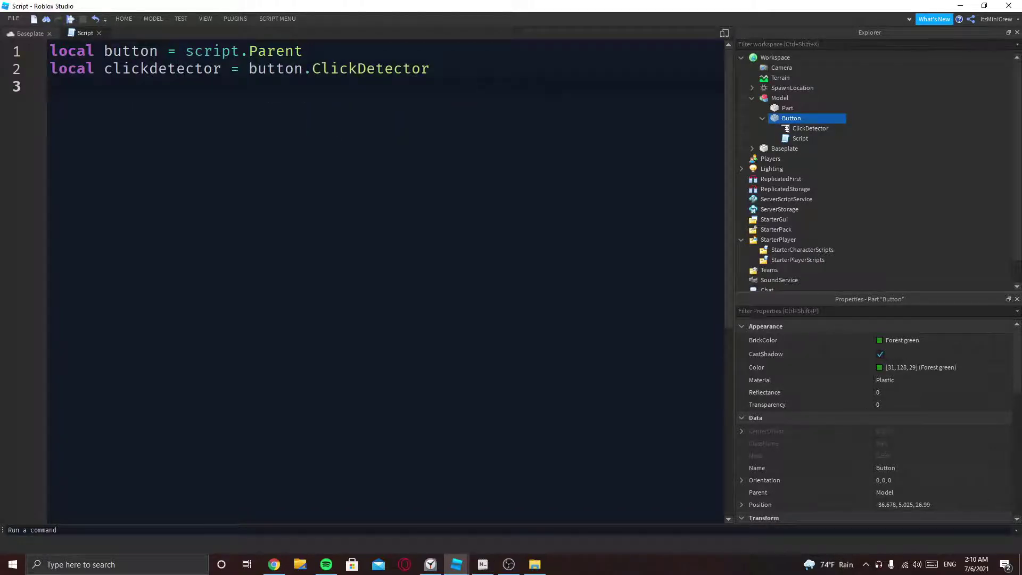
Add a Body Colors object under Button, then orbit the camera around the pillar
left_click(37, 33)
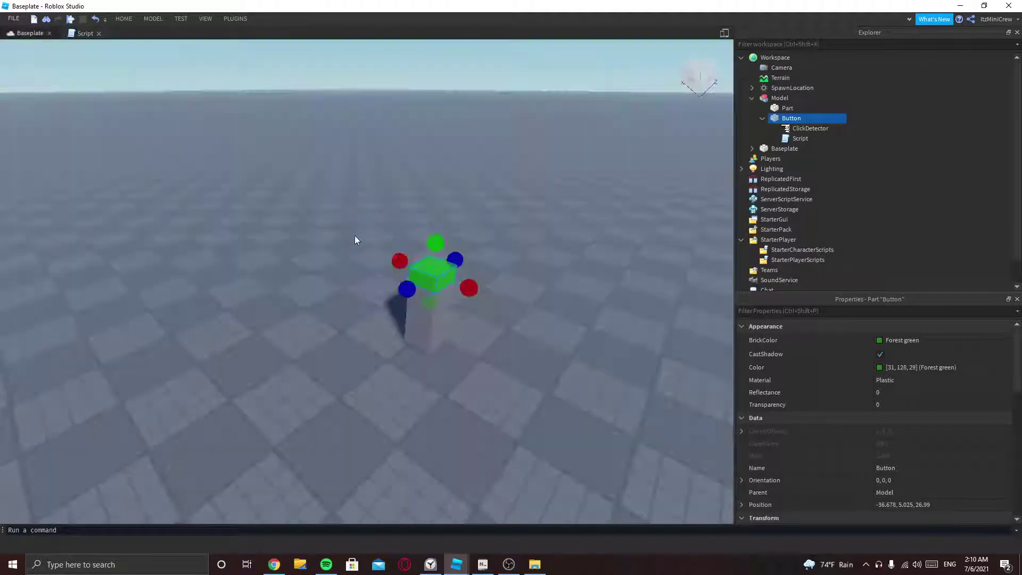
right_click_drag(354, 236, 381, 272)
left_click(381, 272)
scroll(379, 291, "down", 3)
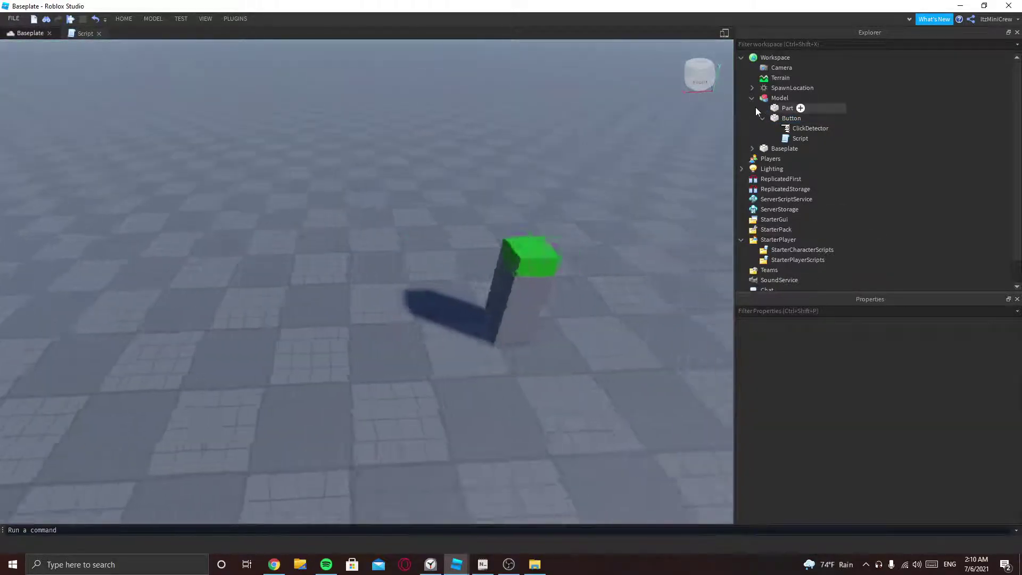
left_click(812, 119)
left_click(836, 117)
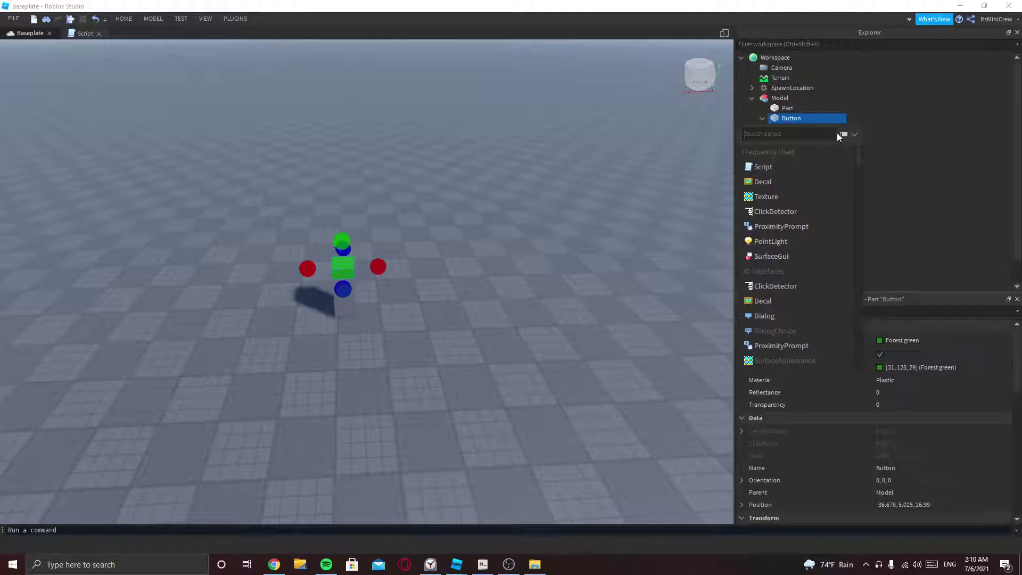
type("body")
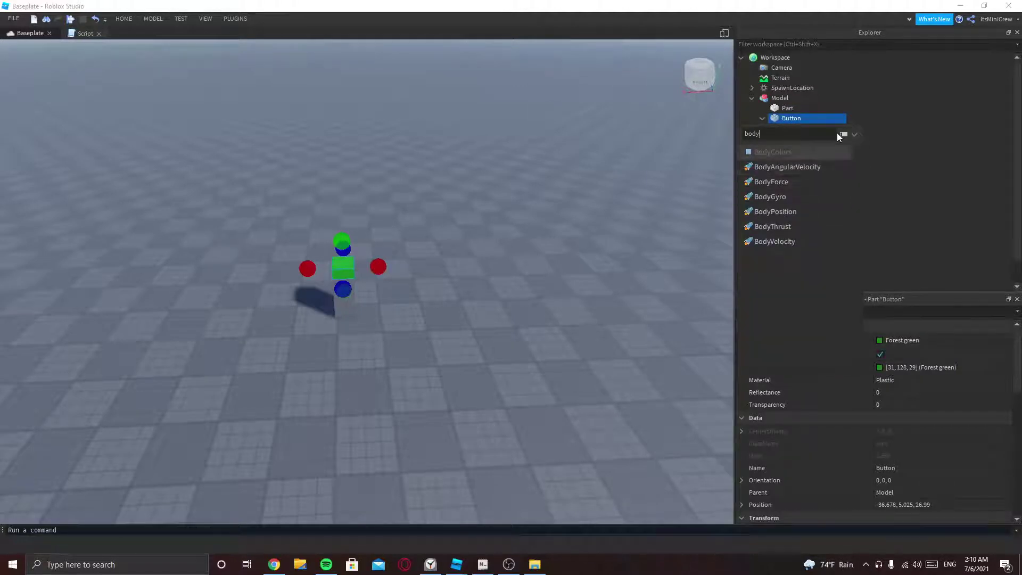
left_click(809, 152)
scroll(825, 364, "down", 2)
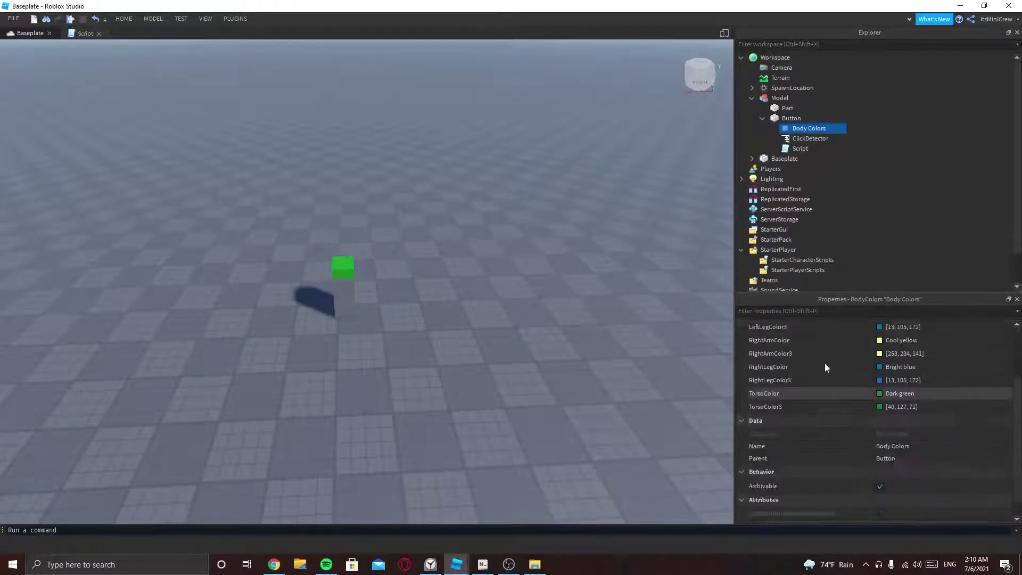
scroll(917, 413, "up", 2)
right_click_drag(735, 493, 579, 432)
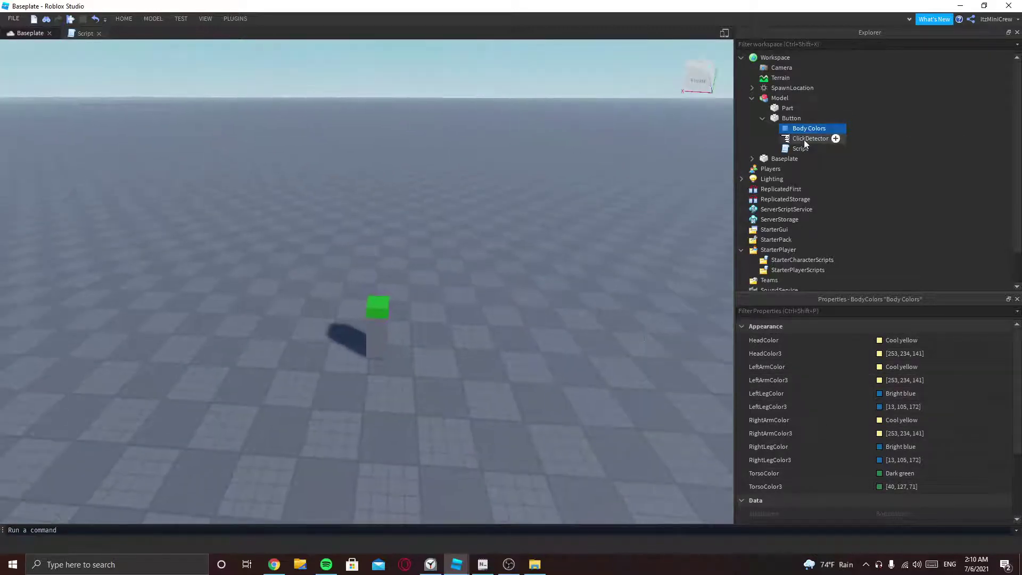
key("w")
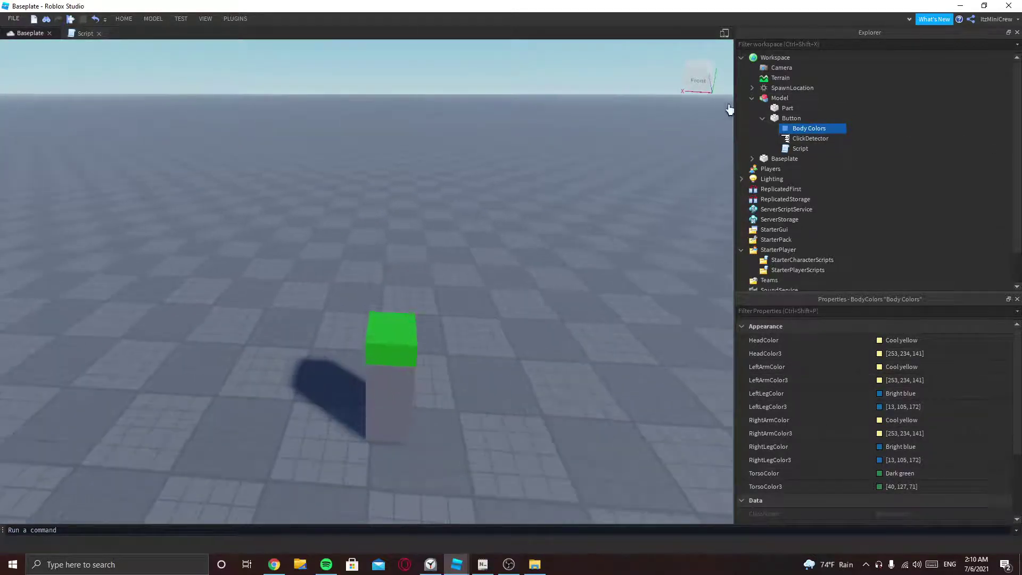
right_click_drag(708, 290, 709, 290)
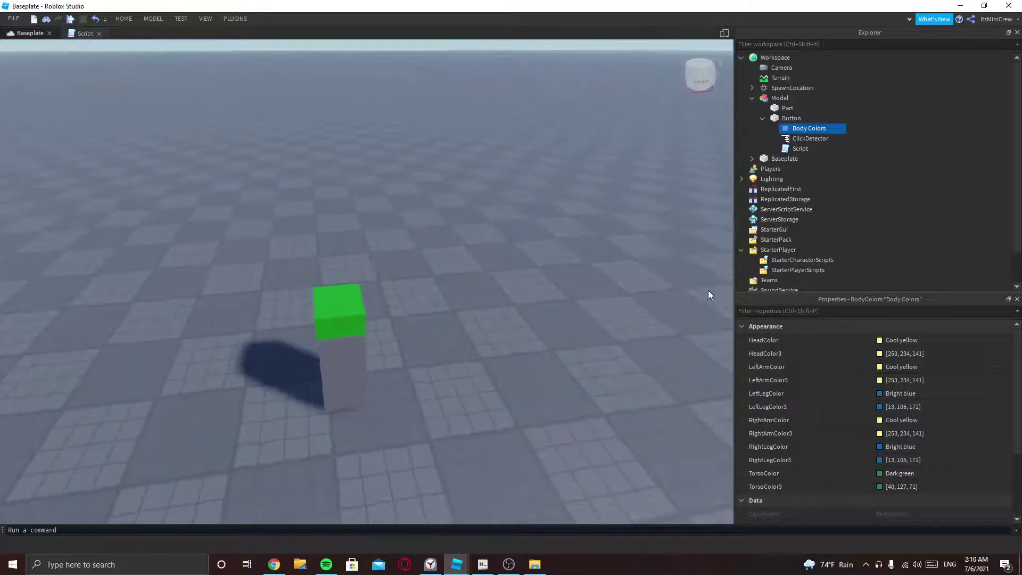
right_click_drag(692, 333, 696, 333)
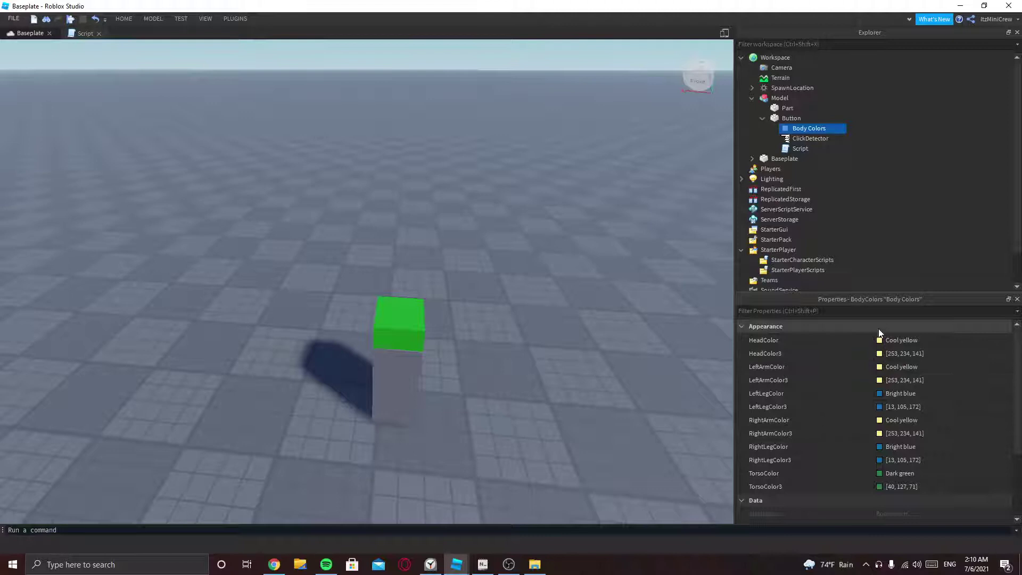
Set head, left arm, left leg and torso to Really red, right arm to Bright red
left_click(895, 341)
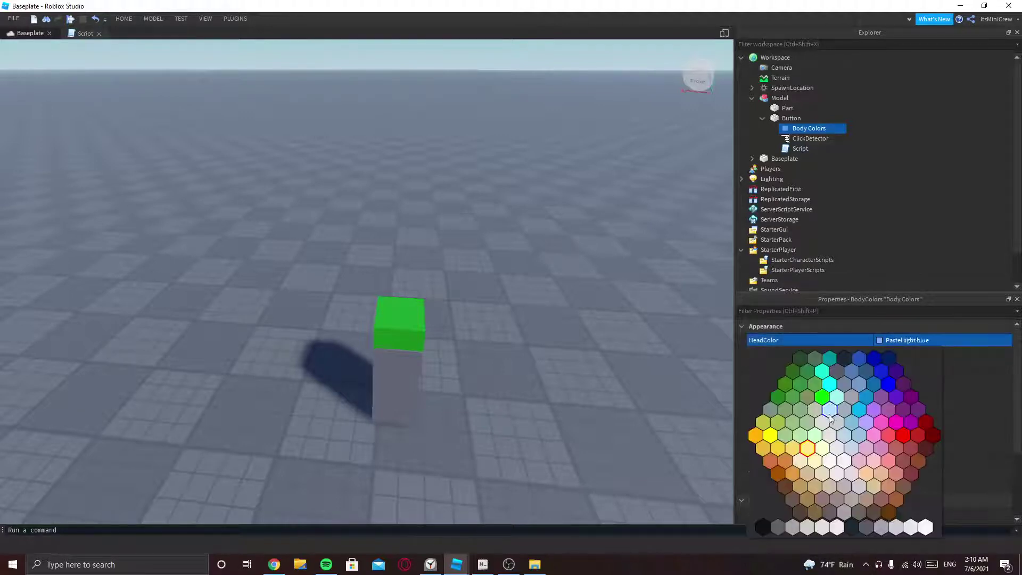
left_click(903, 435)
left_click(878, 367)
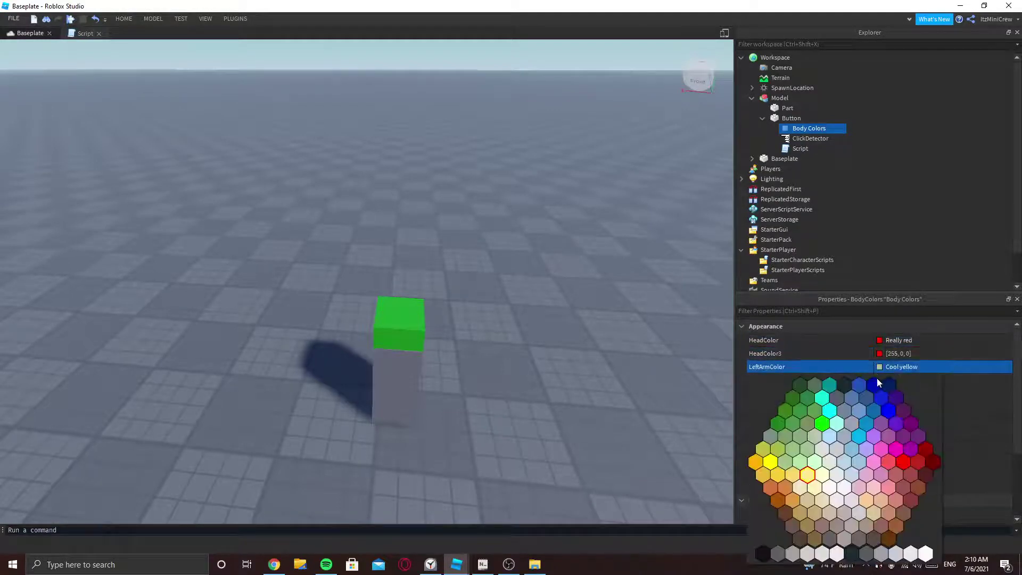
left_click(901, 462)
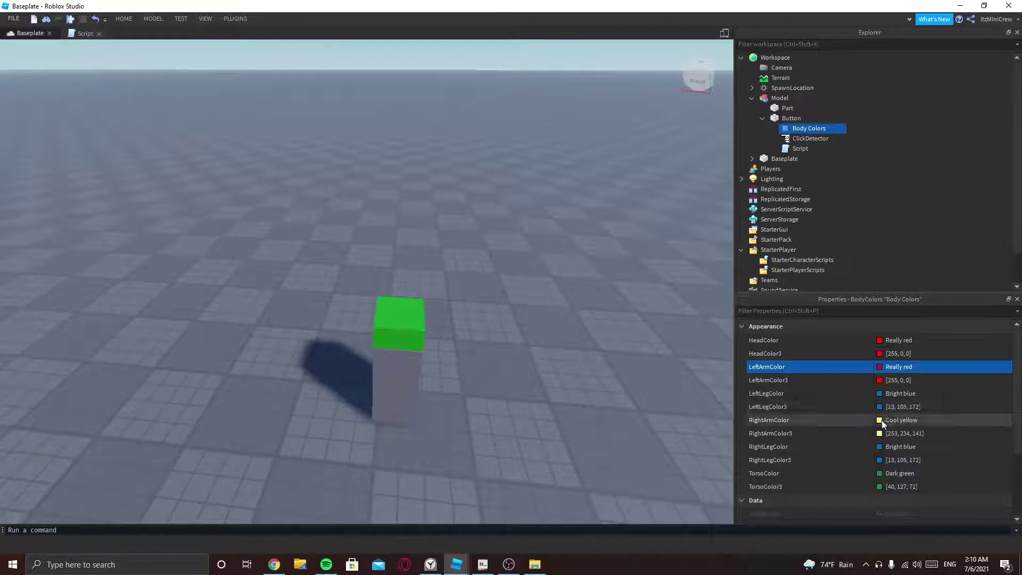
left_click(882, 420)
left_click(895, 497)
left_click(901, 393)
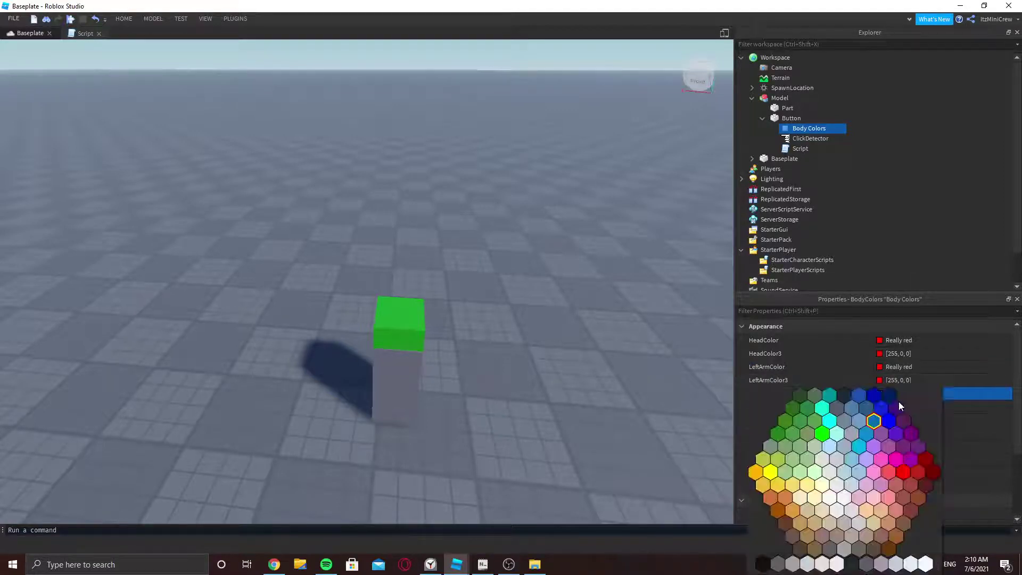
left_click(903, 474)
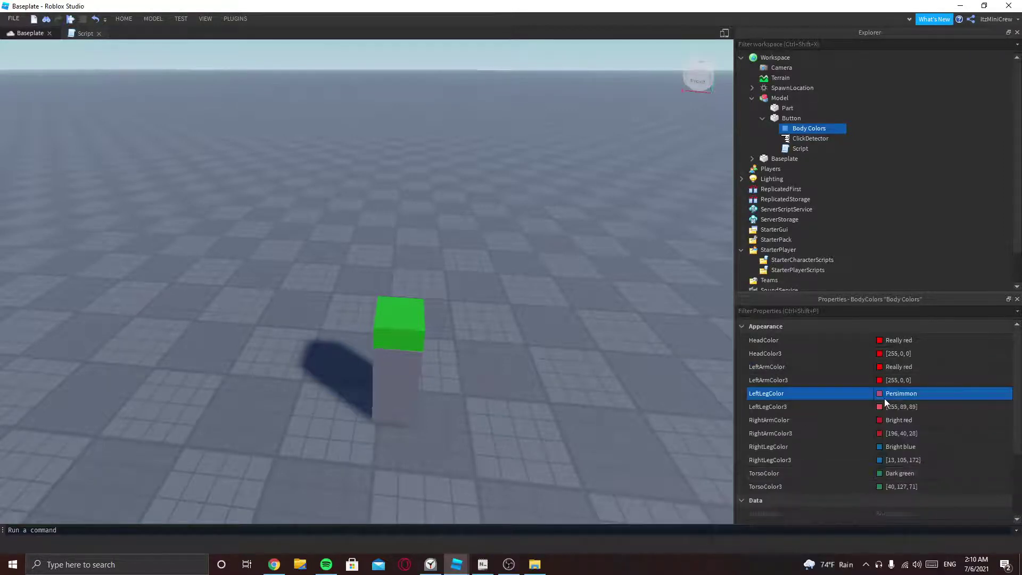
left_click(884, 394)
left_click(907, 472)
scroll(907, 473, "down", 2)
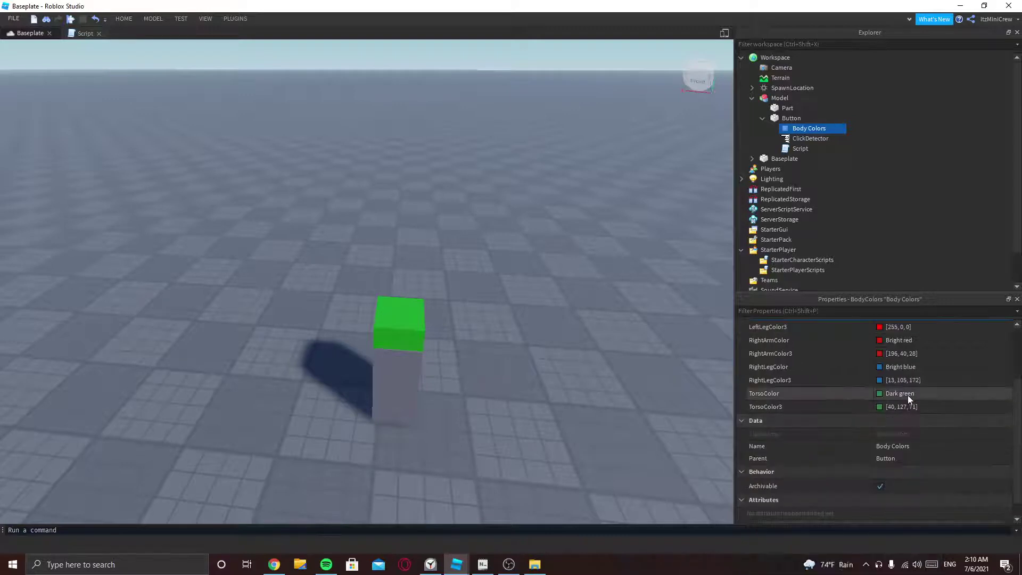
left_click(908, 395)
left_click(907, 473)
Set the right leg colour to dark red in the Select Color picker
left_click(897, 381)
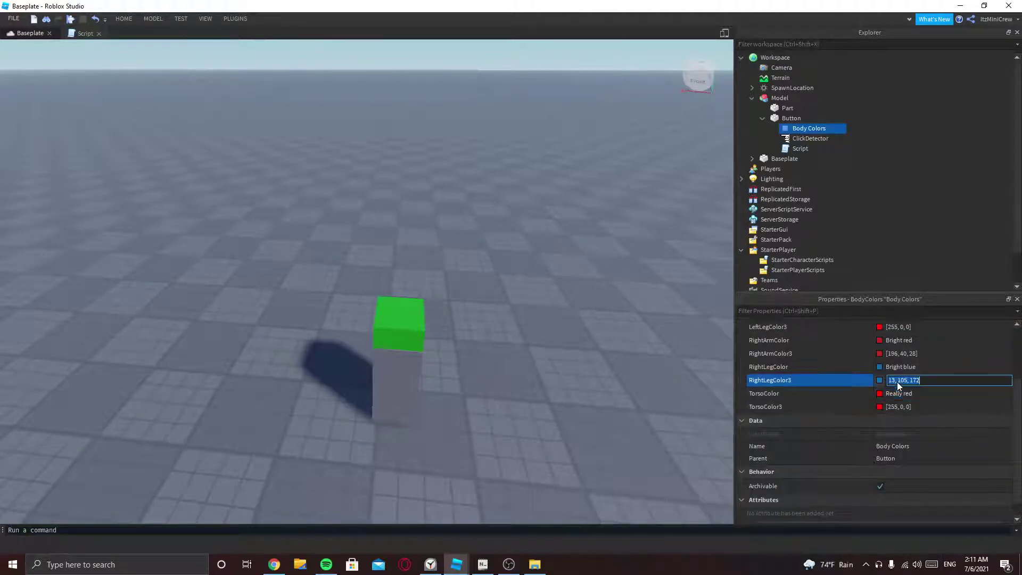
left_click(882, 378)
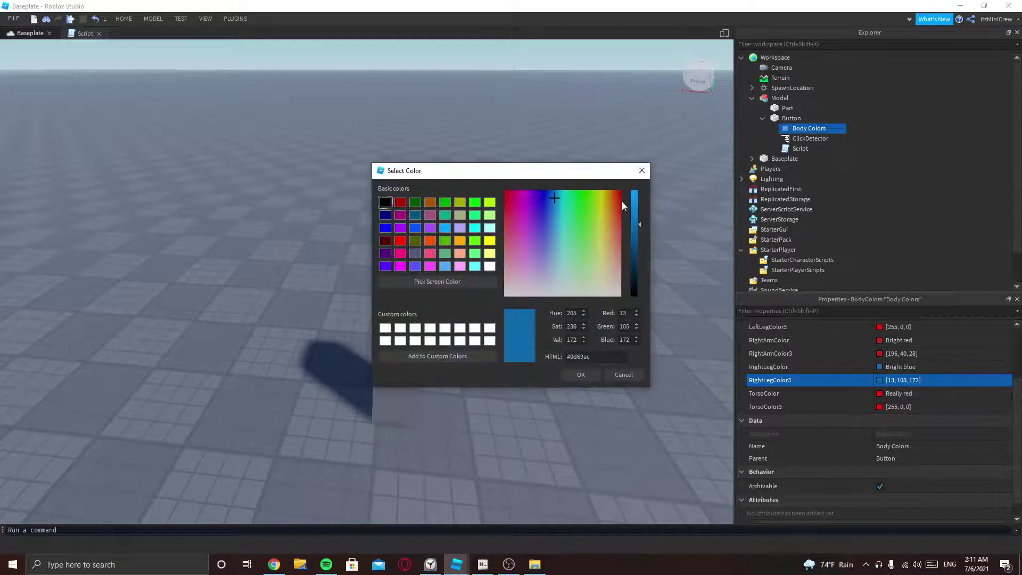
left_click_drag(622, 202, 645, 192)
left_click(581, 376)
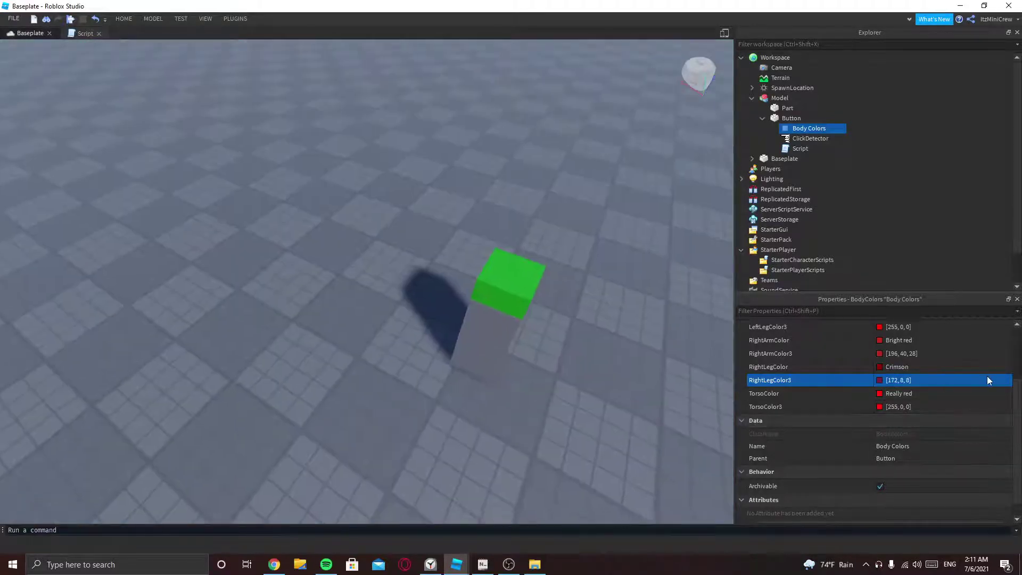
scroll(988, 377, "up", 2)
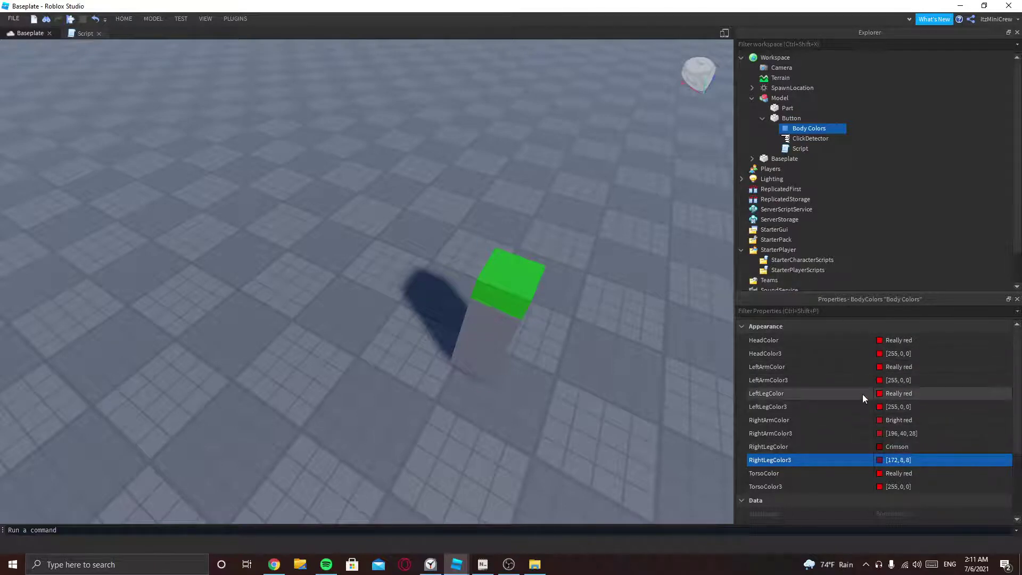
Change the left arm from Lapis to pure red by entering its RGB value
left_click(887, 367)
left_click(881, 398)
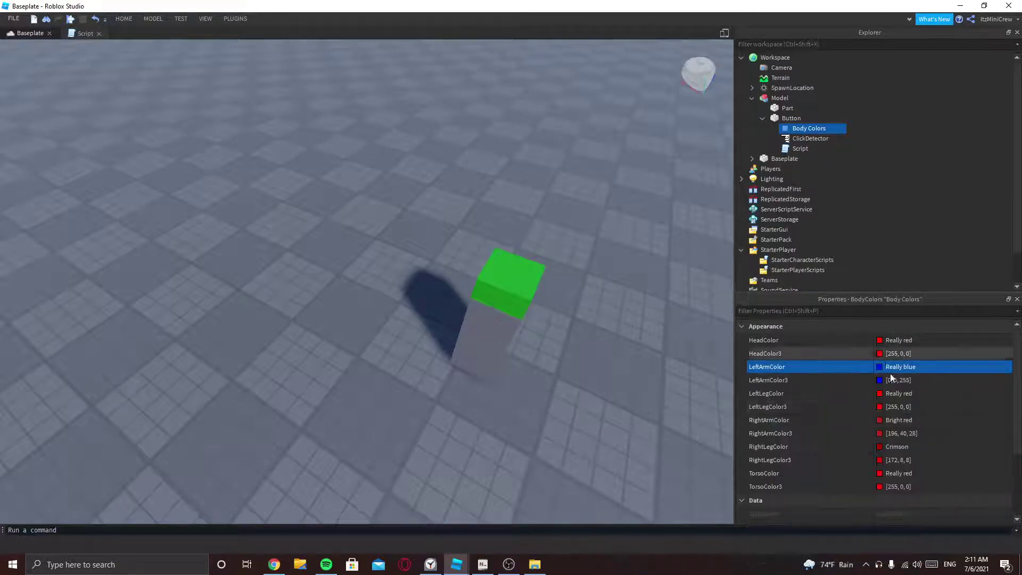
left_click(885, 370)
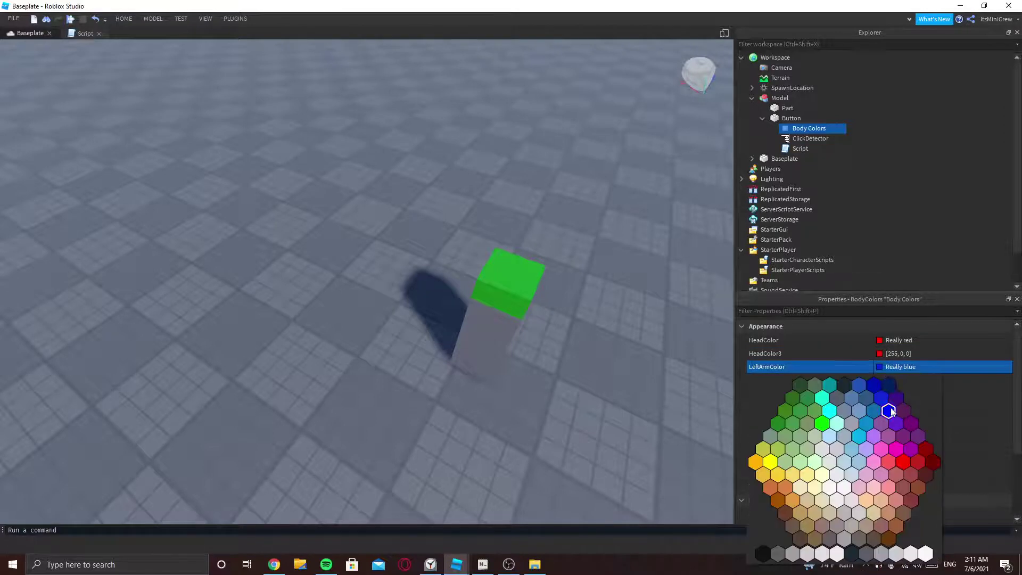
left_click(880, 397)
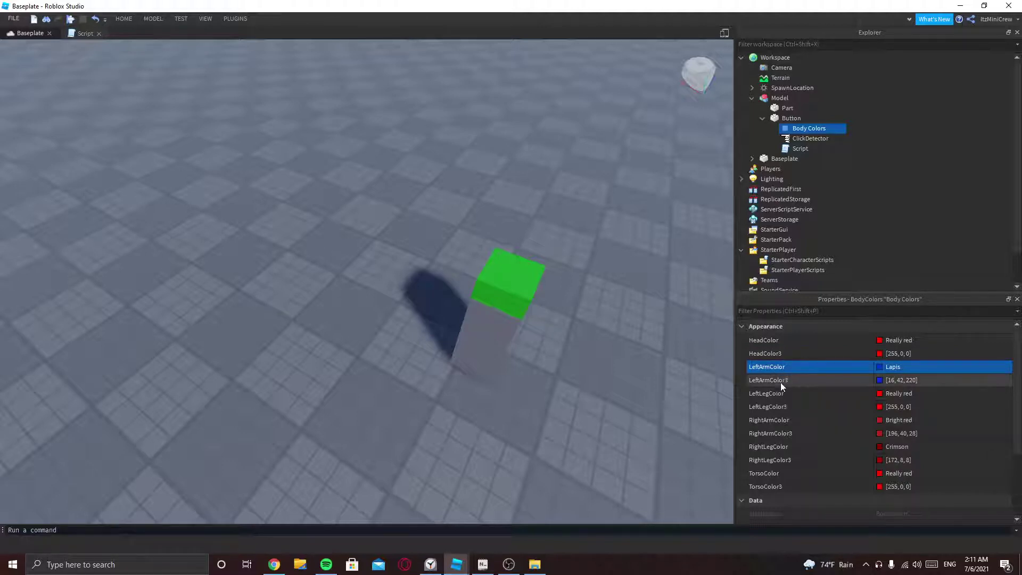
left_click(899, 382)
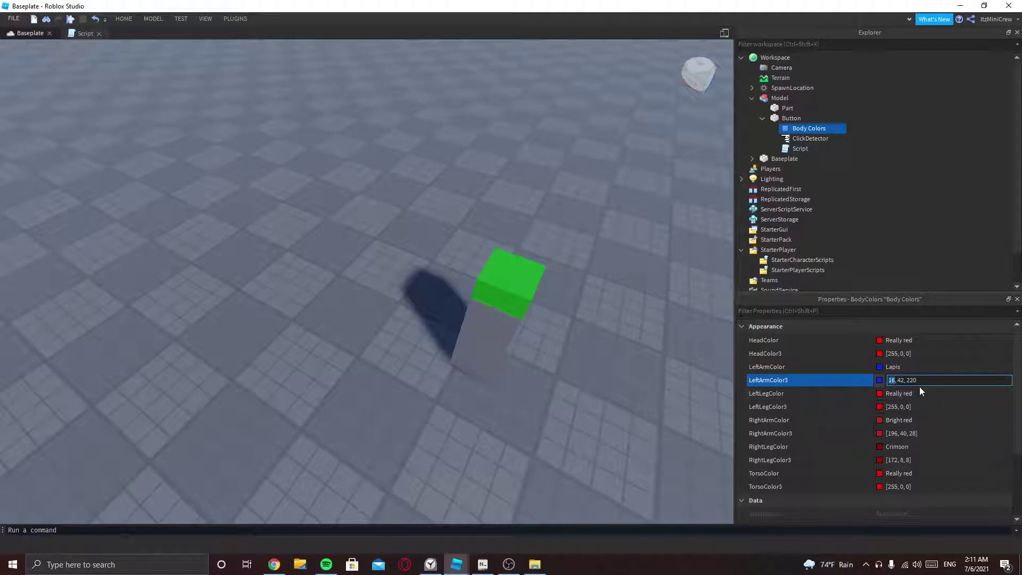
key("ctrl+a")
type("255m0")
type("m")
key("Return")
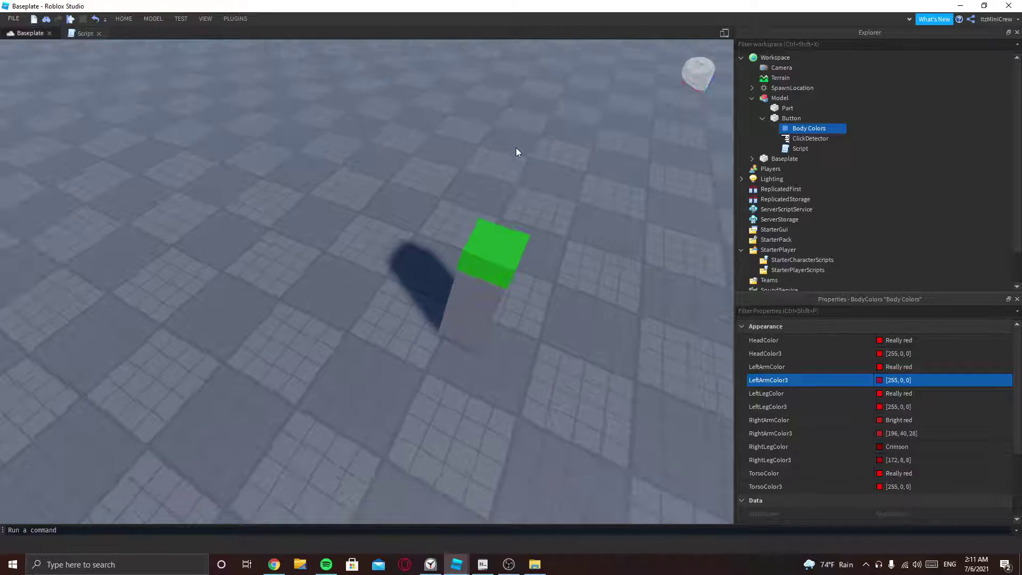
scroll(516, 148, "down", 5)
left_click(520, 263)
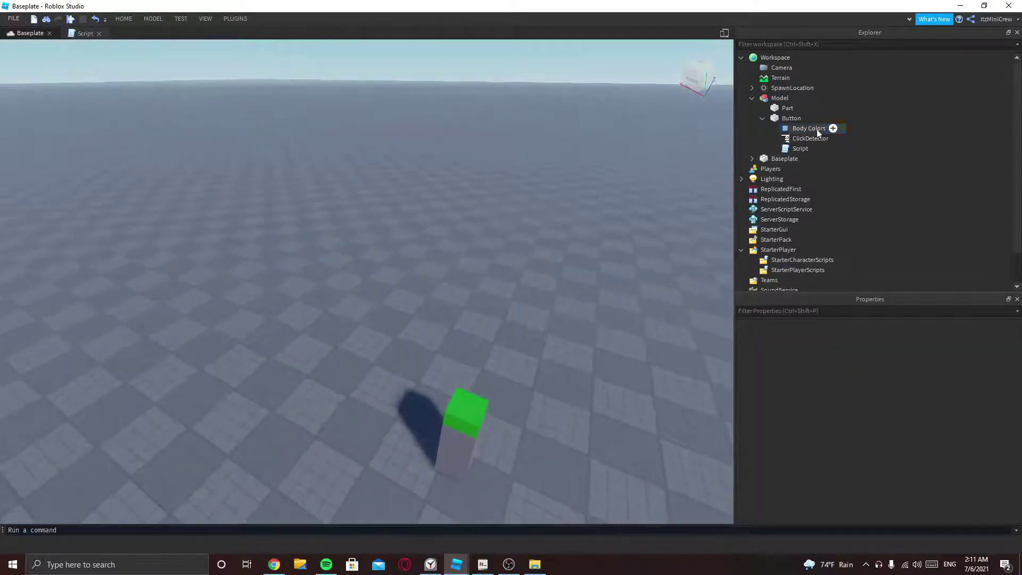
left_click(815, 128)
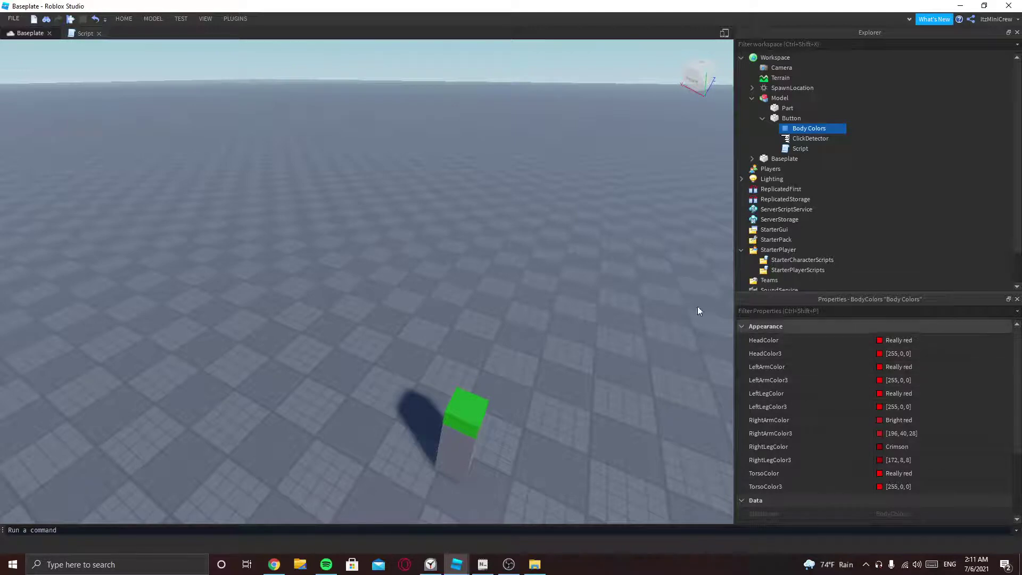
right_click_drag(601, 285, 616, 280)
scroll(692, 200, "down", 3)
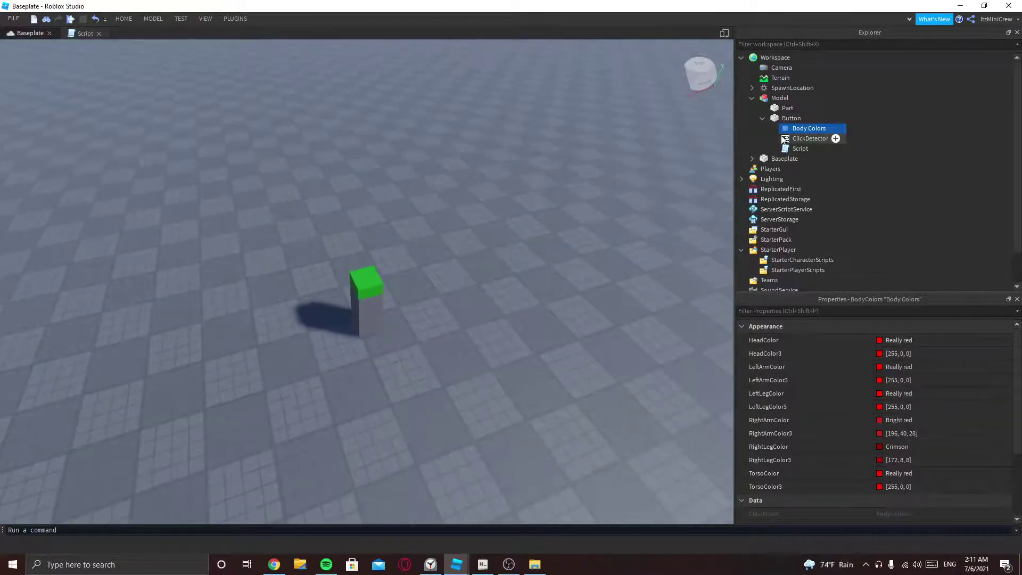
Add line 4, local bodycolors = button["Body Colors"], and start a fifth line
double_click(801, 148)
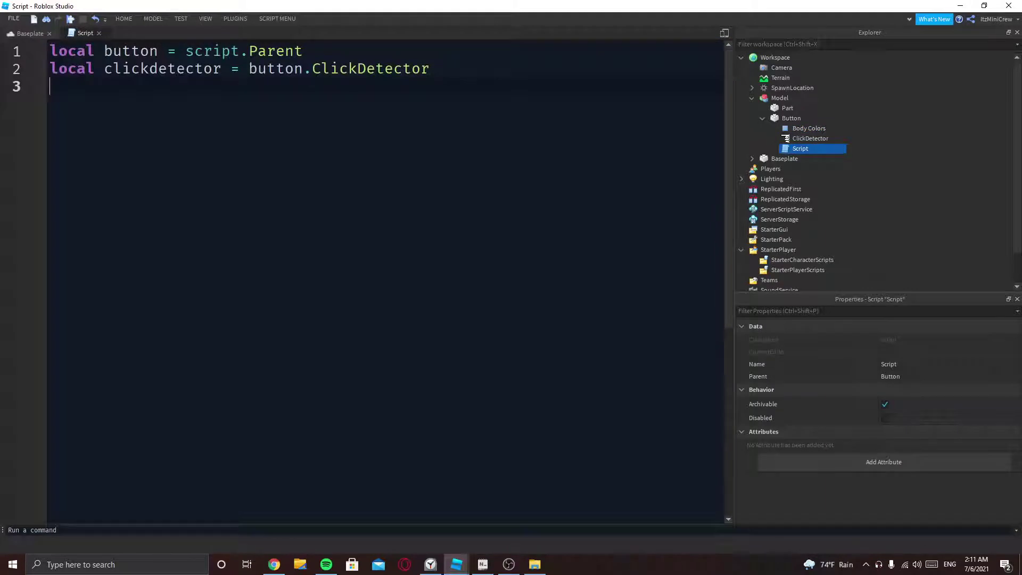
key("Return")
type("local bodycolors =")
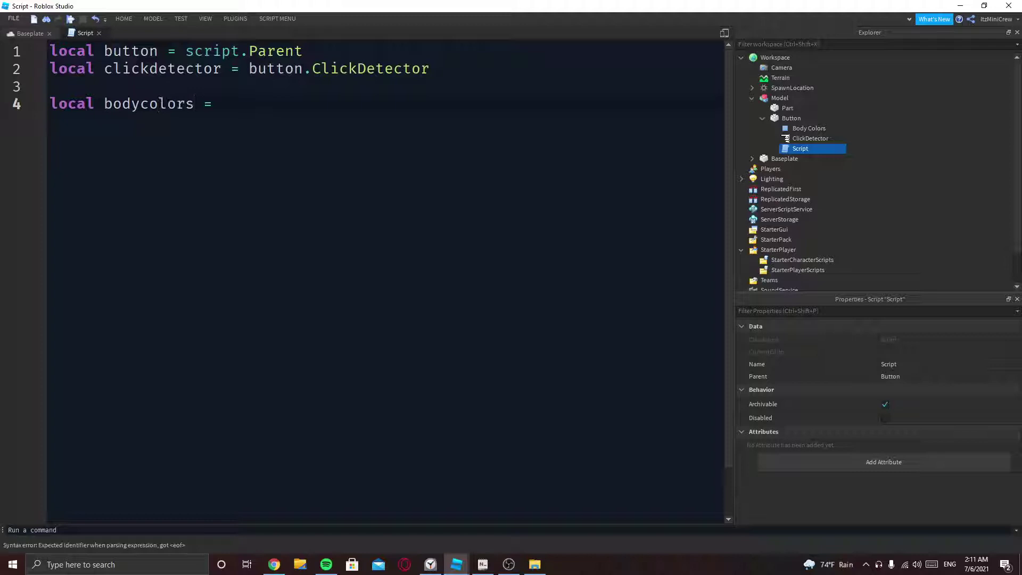
type("bu")
key("Tab")
key("Left")
type("\"Body ")
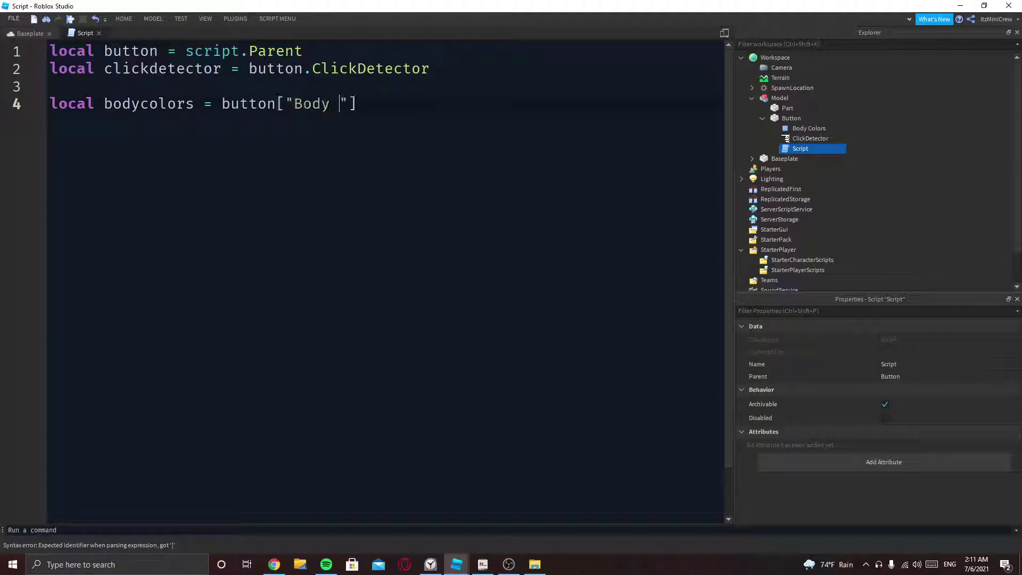
type("Colors")
left_click_drag(410, 103, 272, 104)
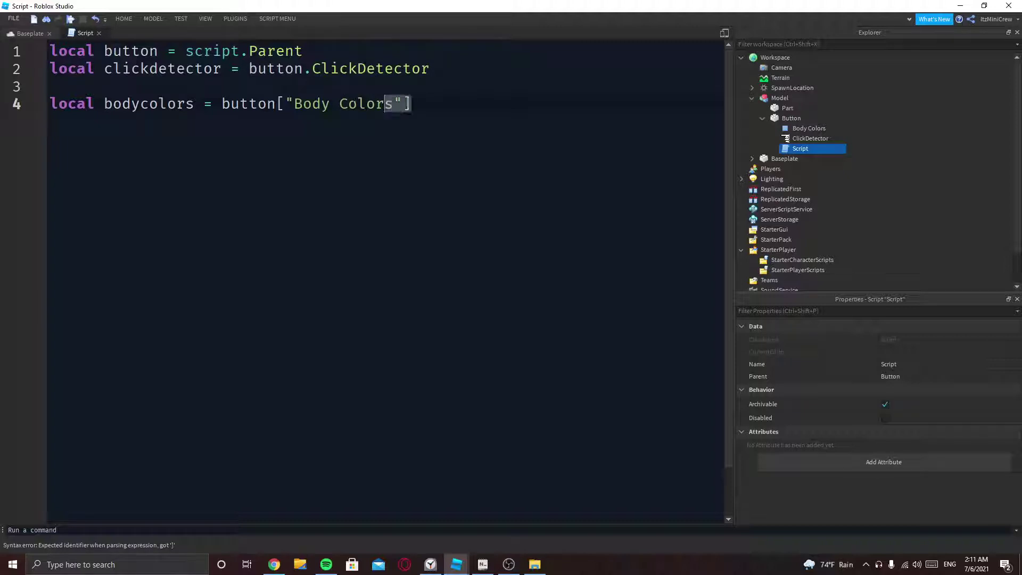
left_click(803, 128)
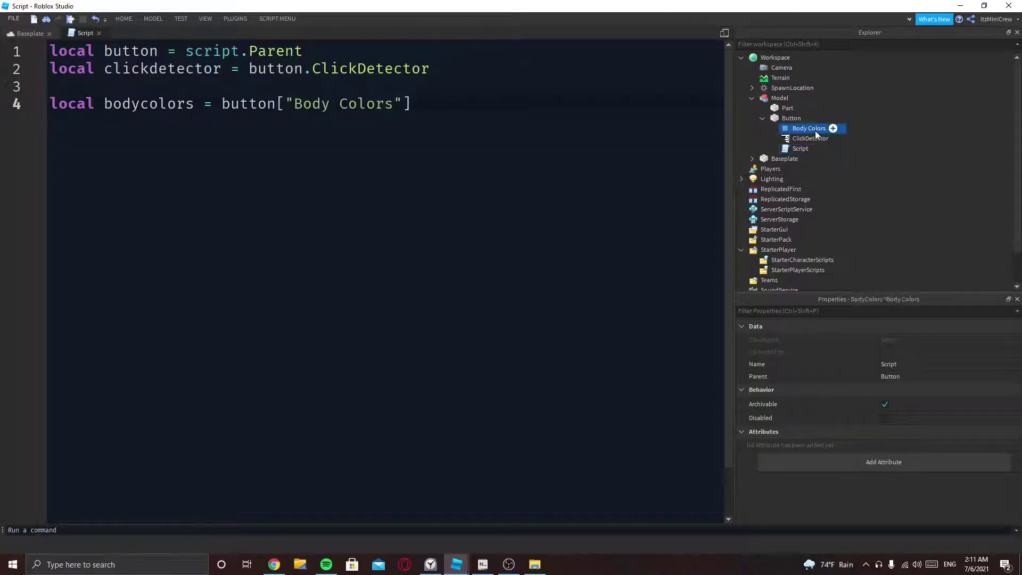
left_click_drag(414, 104, 322, 103)
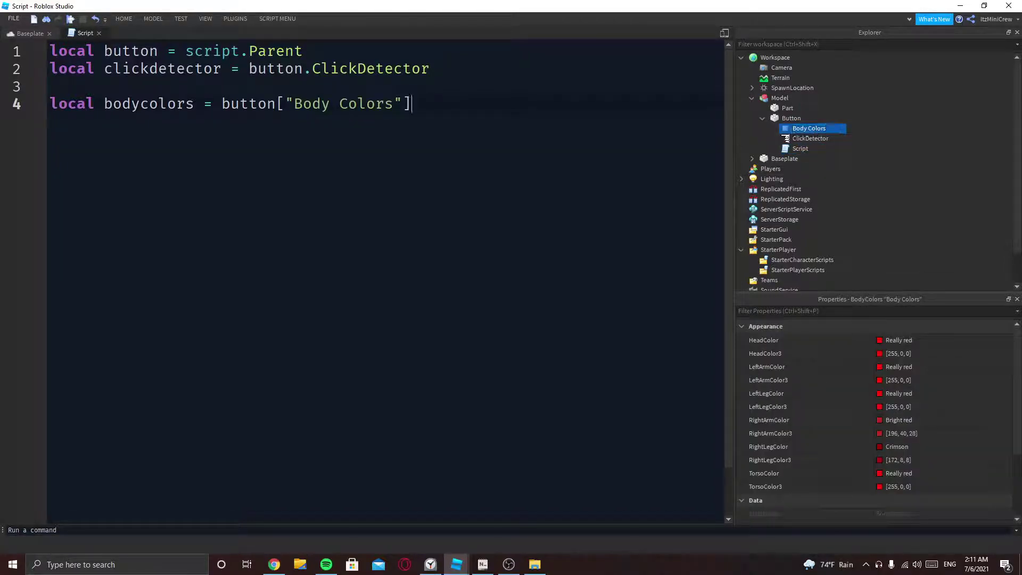
key("ctrl+z")
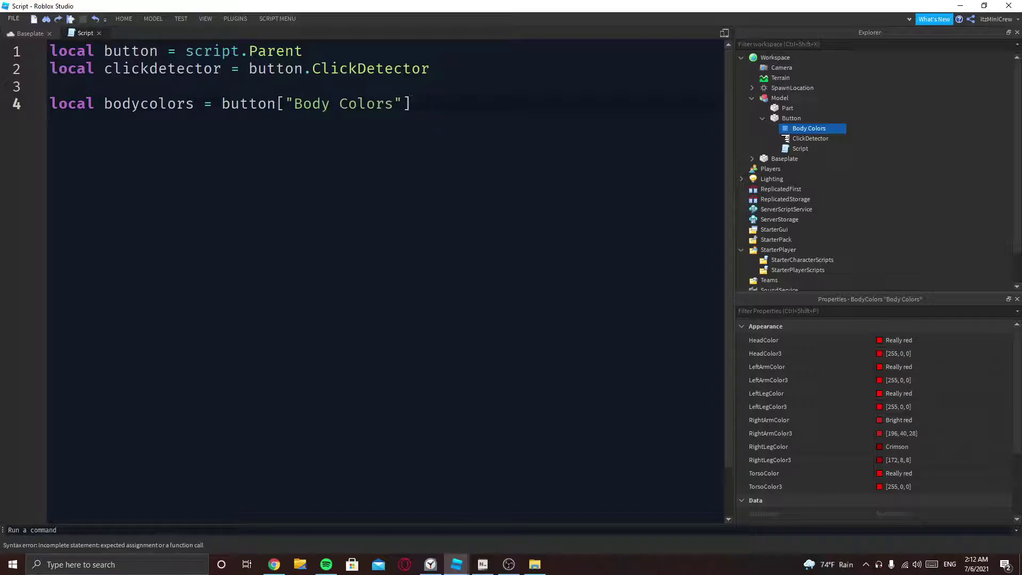
key("Return")
type("cli")
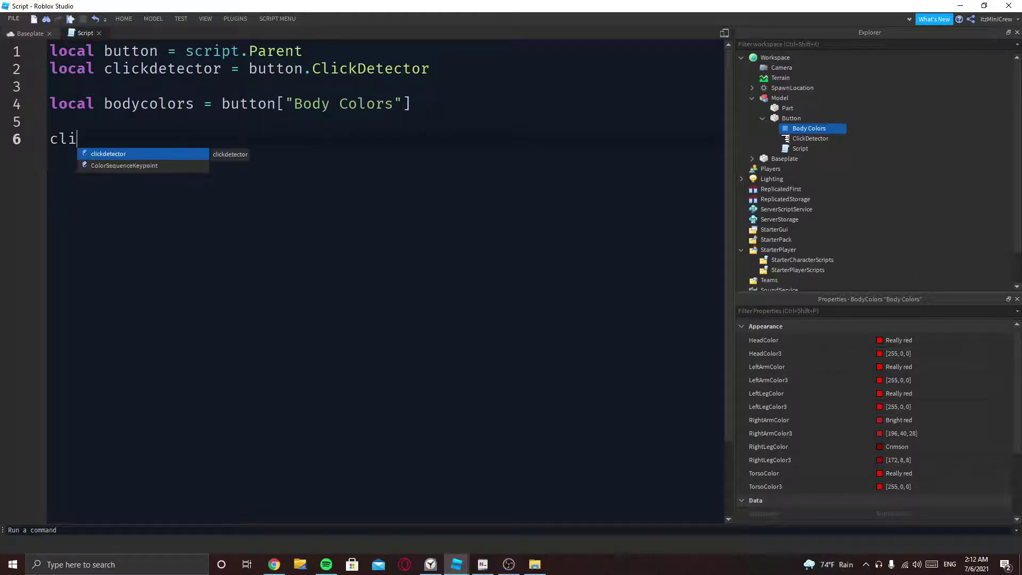
type("ckdetector.")
Write local function onclick(player) ... end and add clickdetector.MouseClick:Connect(onclick)
key("ctrl+BackSpace")
key("ctrl+BackSpace")
type("local func")
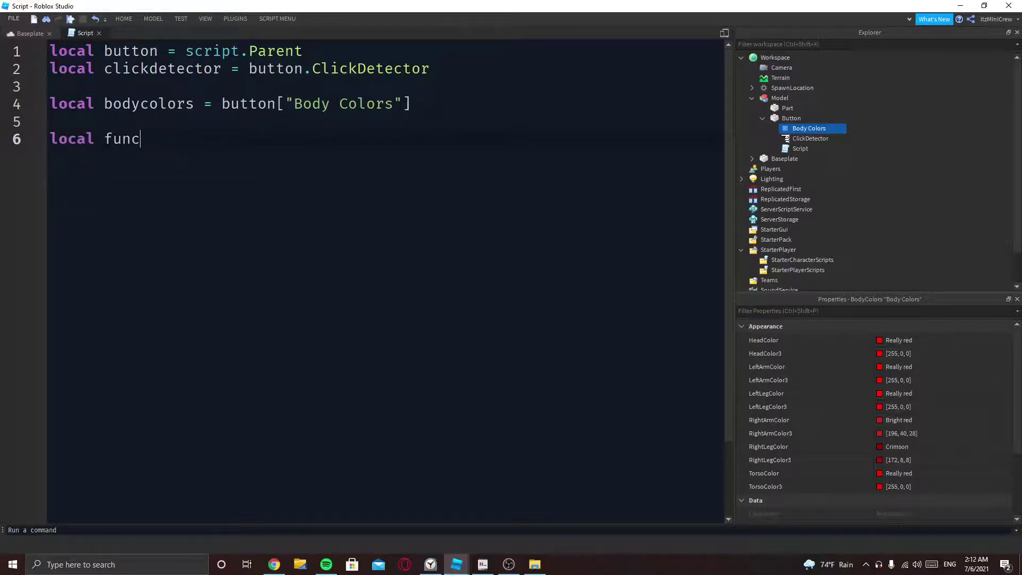
type("tion onclci")
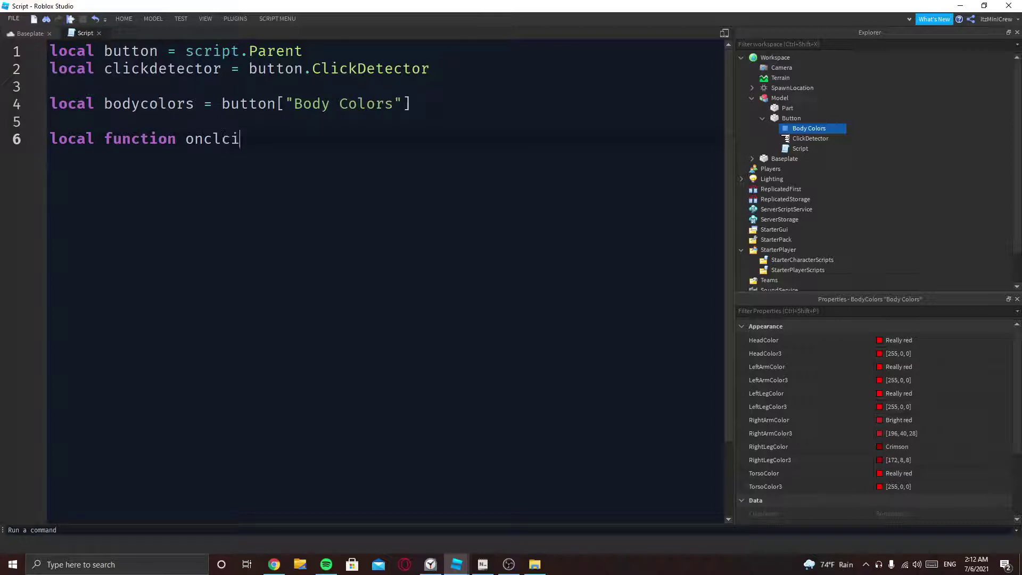
key("BackSpace")
key("BackSpace")
type("ick()")
key("Return")
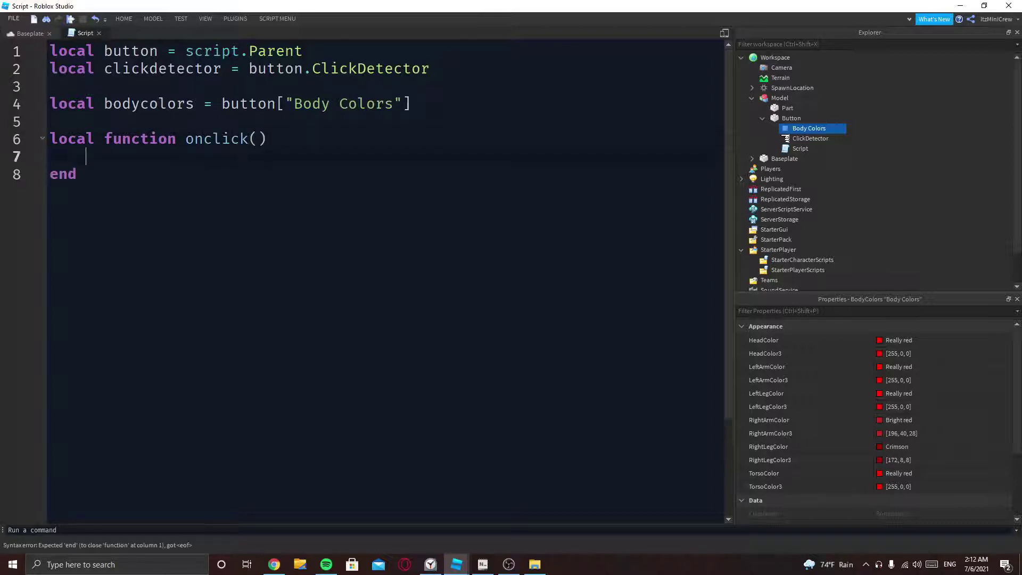
key("Down")
key("Return")
key("Return")
type("c")
key("BackSpace")
type("clickdetector.MouseClick")
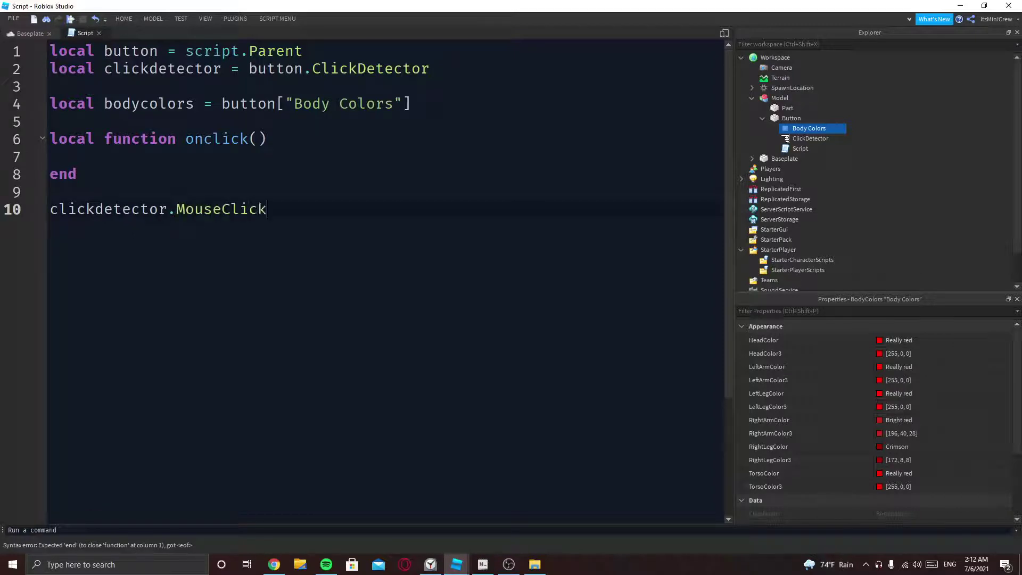
type(":Connect(o")
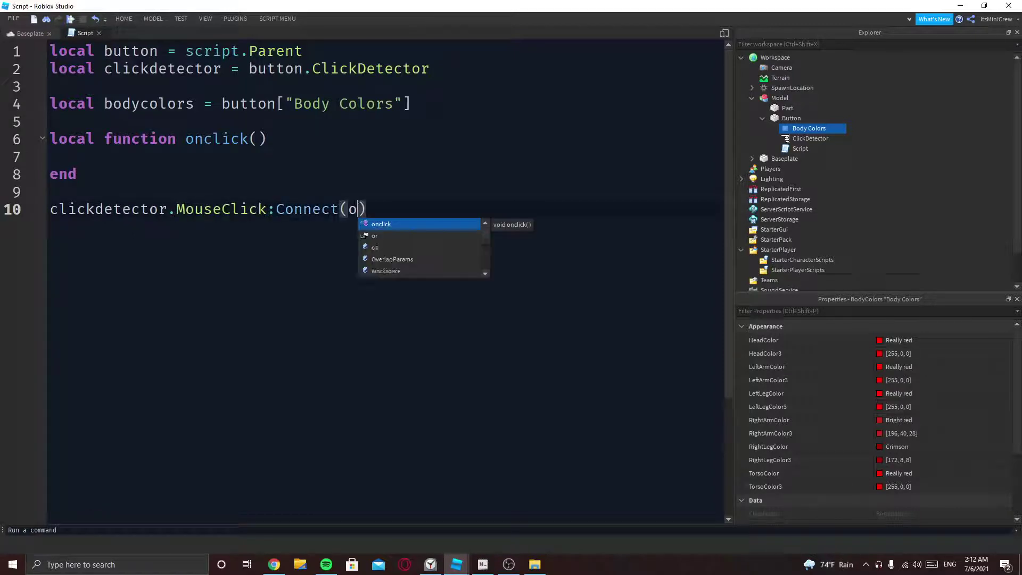
type("nclick")
key("Up")
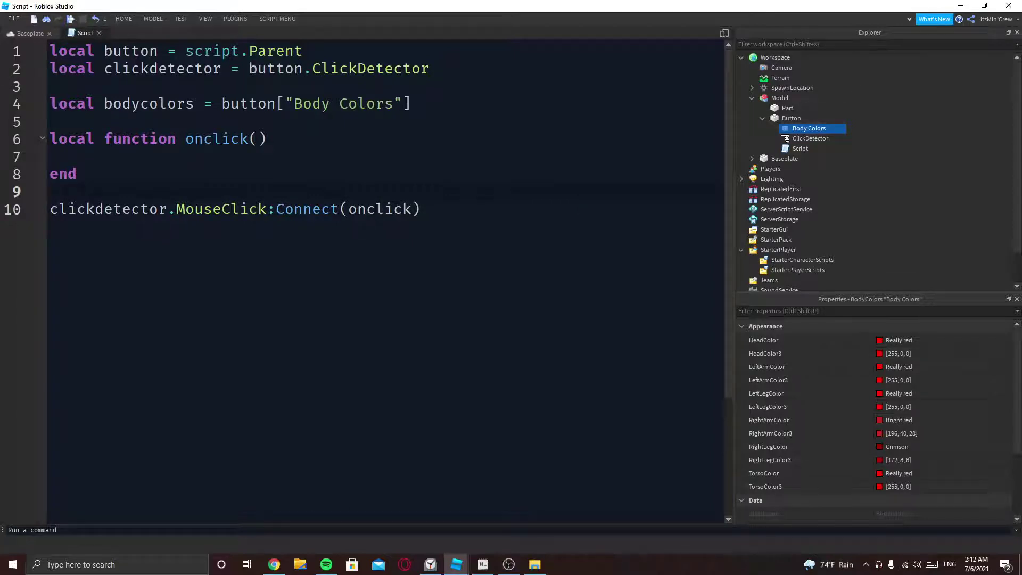
key("Return")
key("Return")
key("Up")
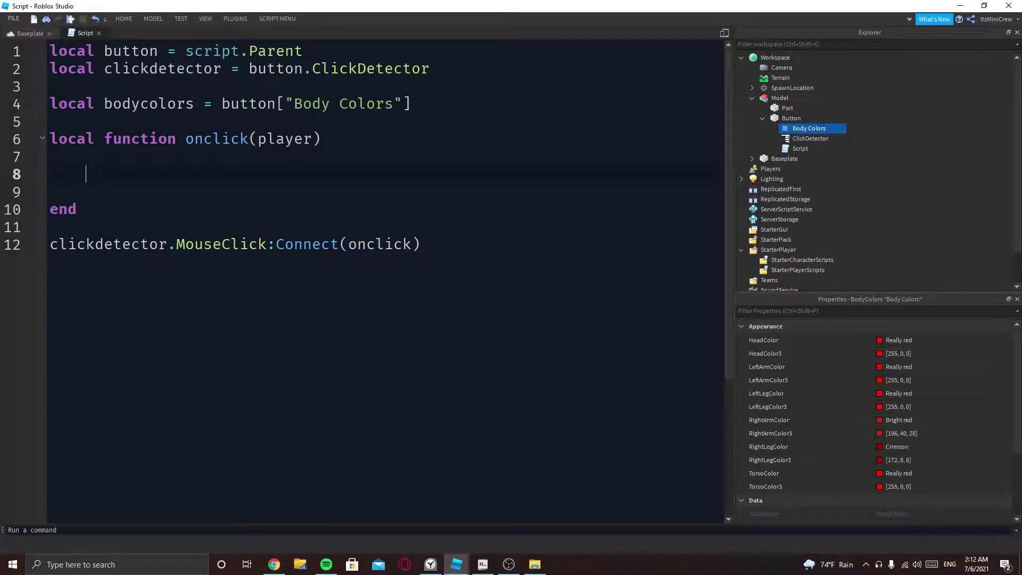
type("local ga")
type(" game.Player")
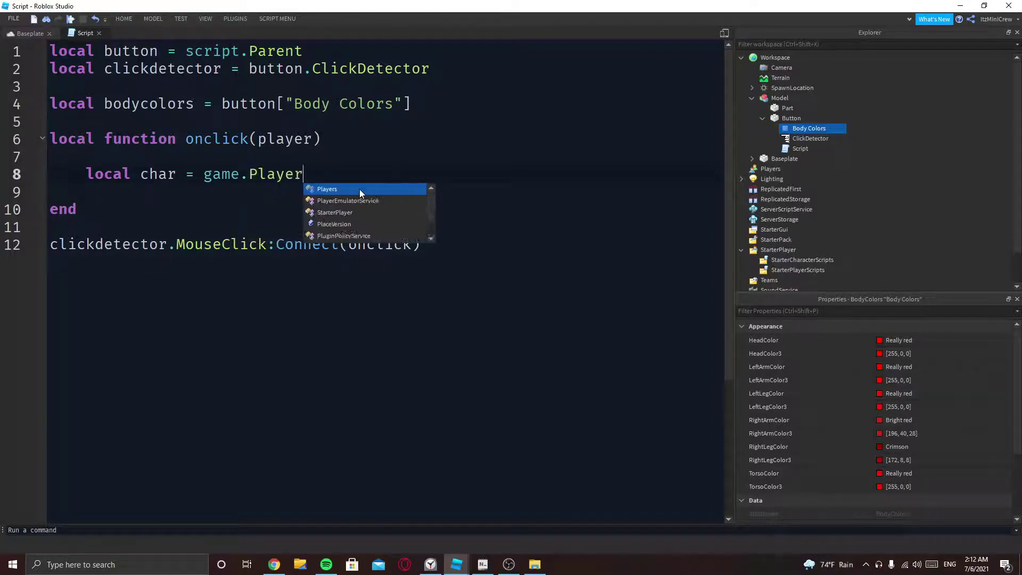
type("s:GetPl")
In onclick, set char to player.Character or player.CharacterAdded:Wait(), then parent a bodycolors clone to char
key("Tab")
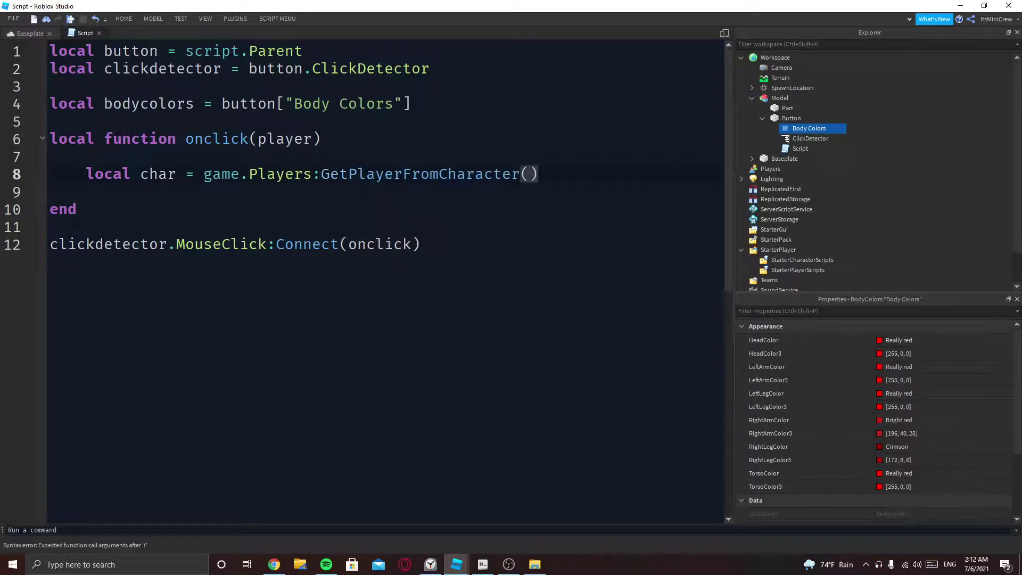
type("playe")
key("ctrl+BackSpace")
key("ctrl+BackSpace")
key("ctrl+BackSpace")
type("playe")
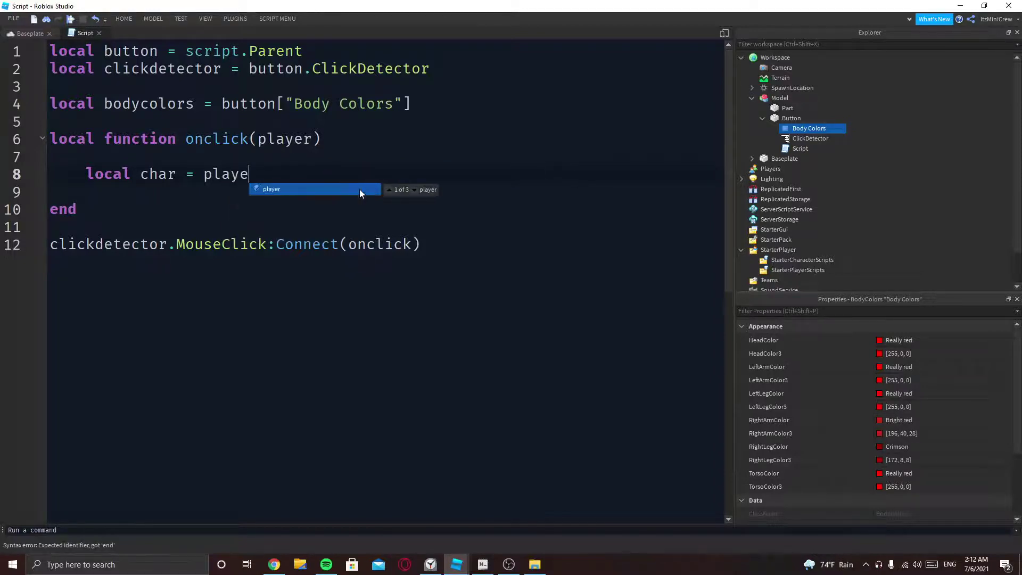
type("r.Character or play")
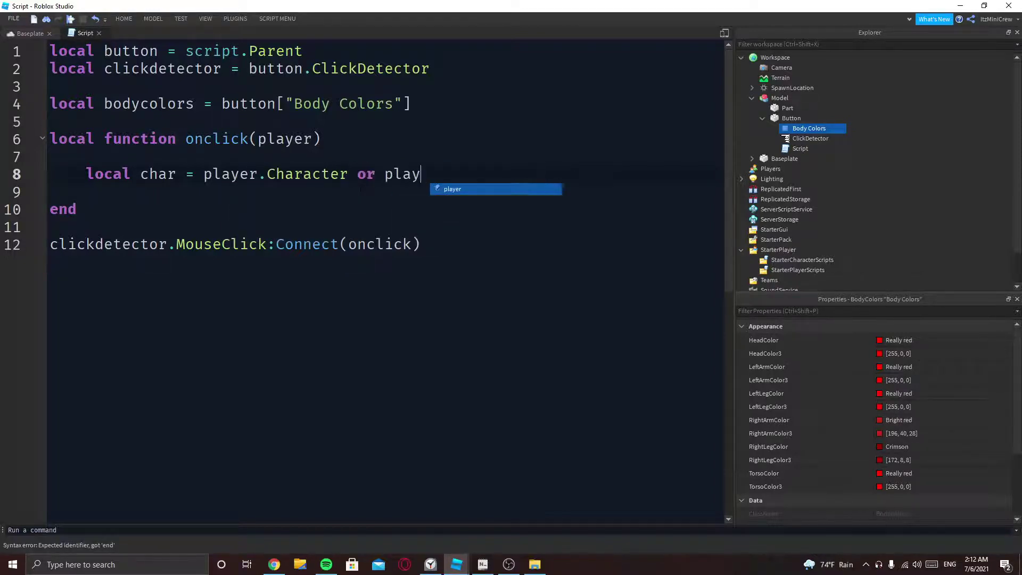
type("er.CharacterAdded:Wait(")
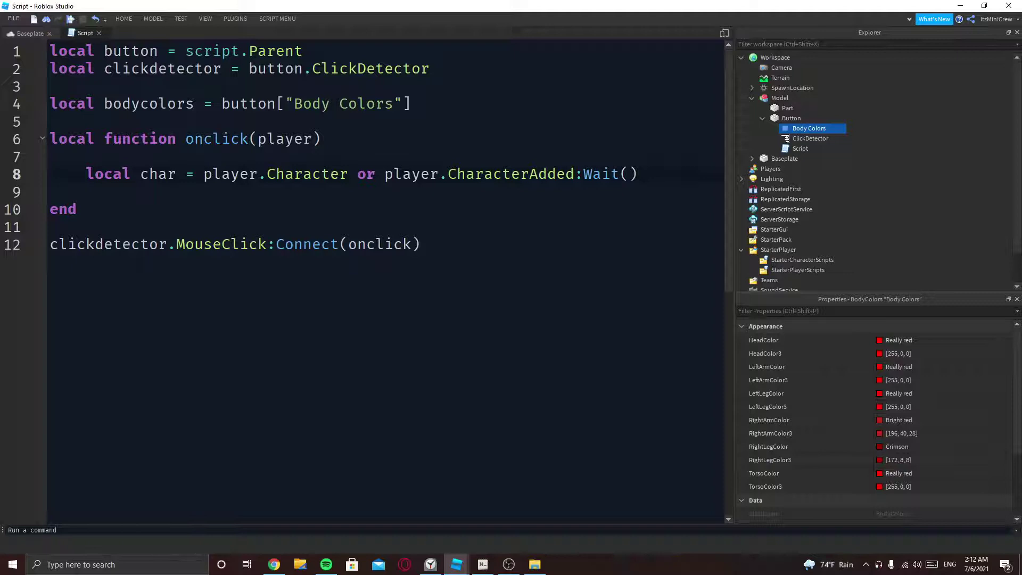
key("Return")
key("Return")
type("l")
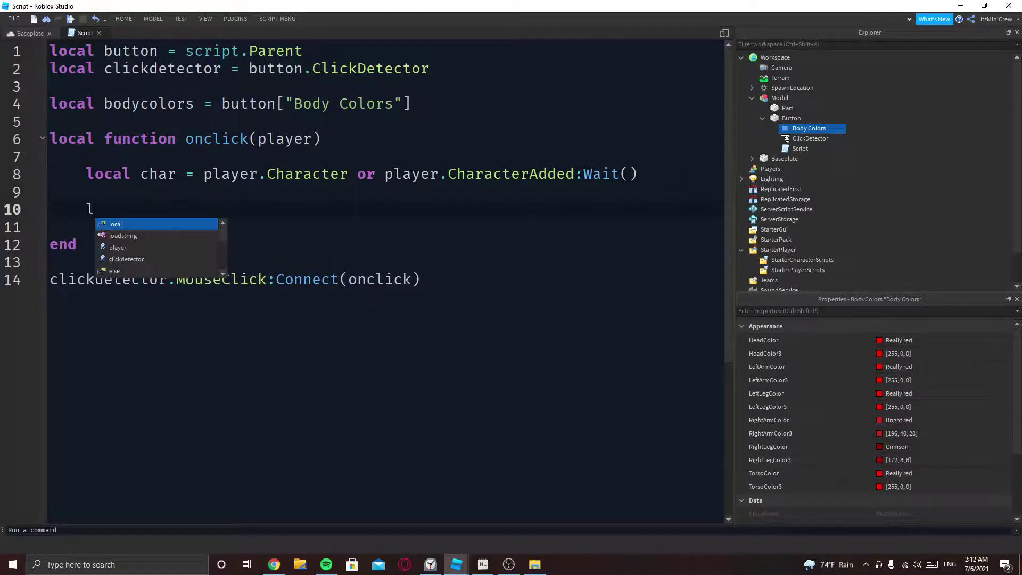
type("ocal clone =body")
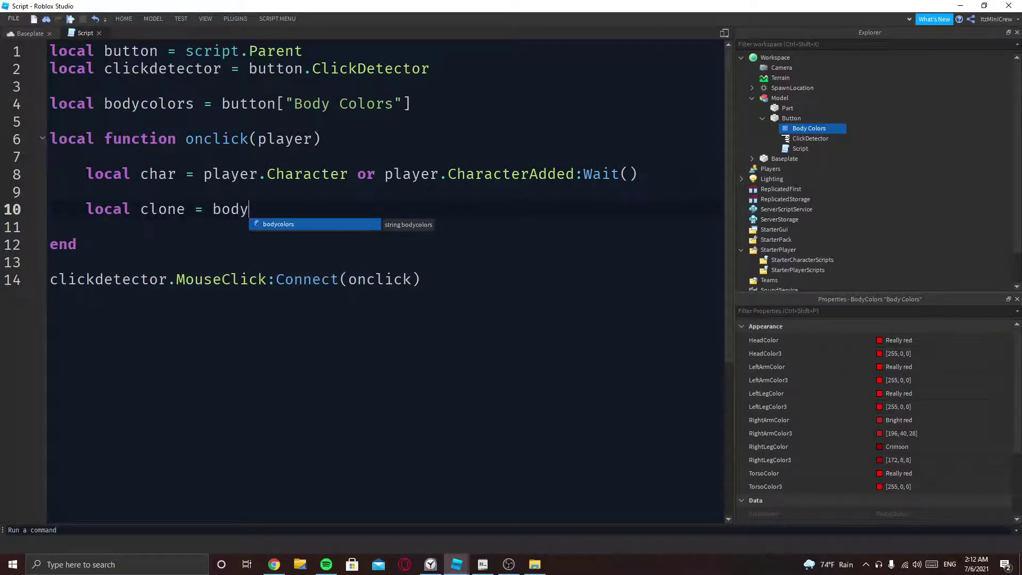
type("c")
key("Tab")
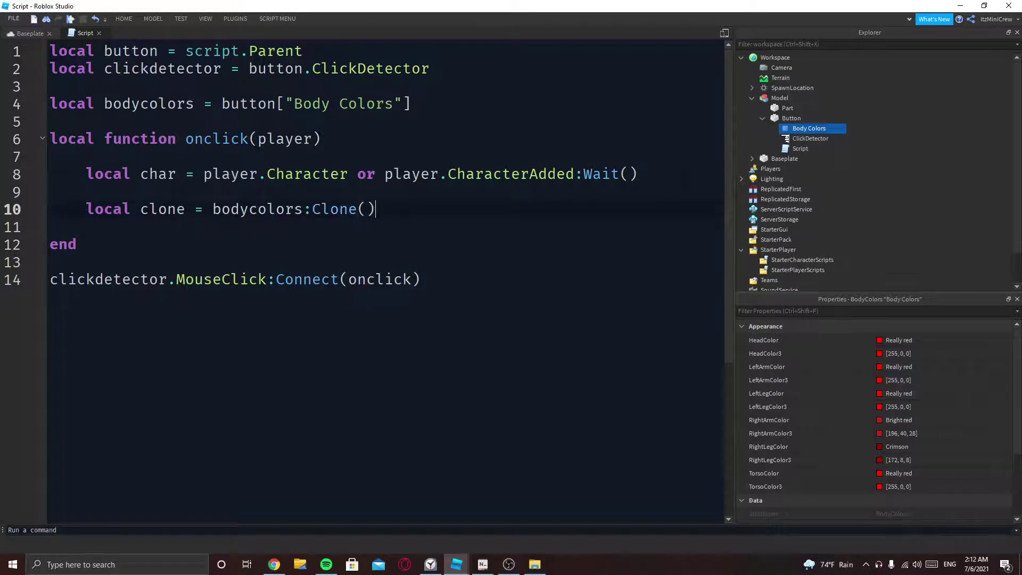
key("Return")
type("clone.Parent")
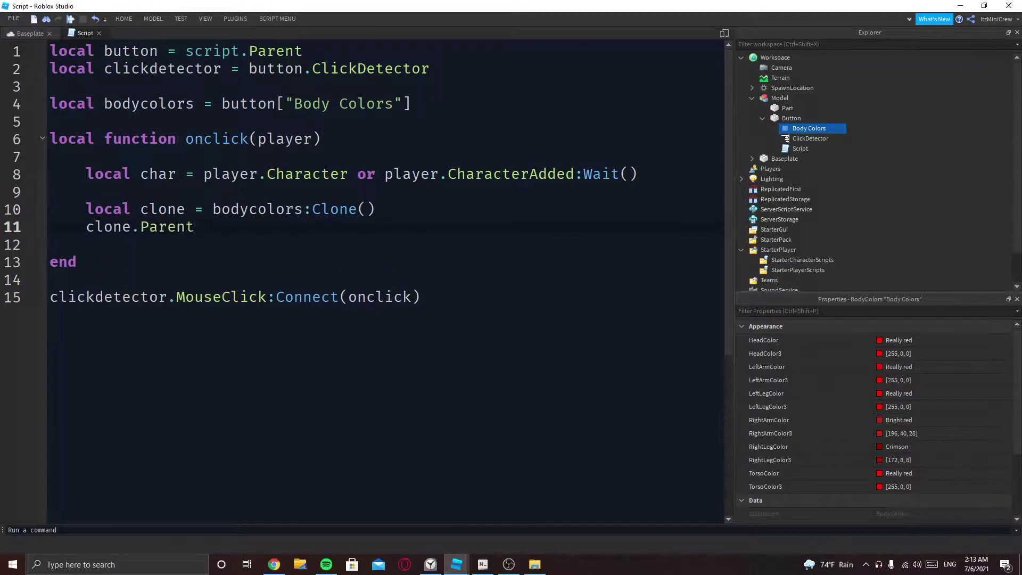
type(" = char")
left_click(36, 34)
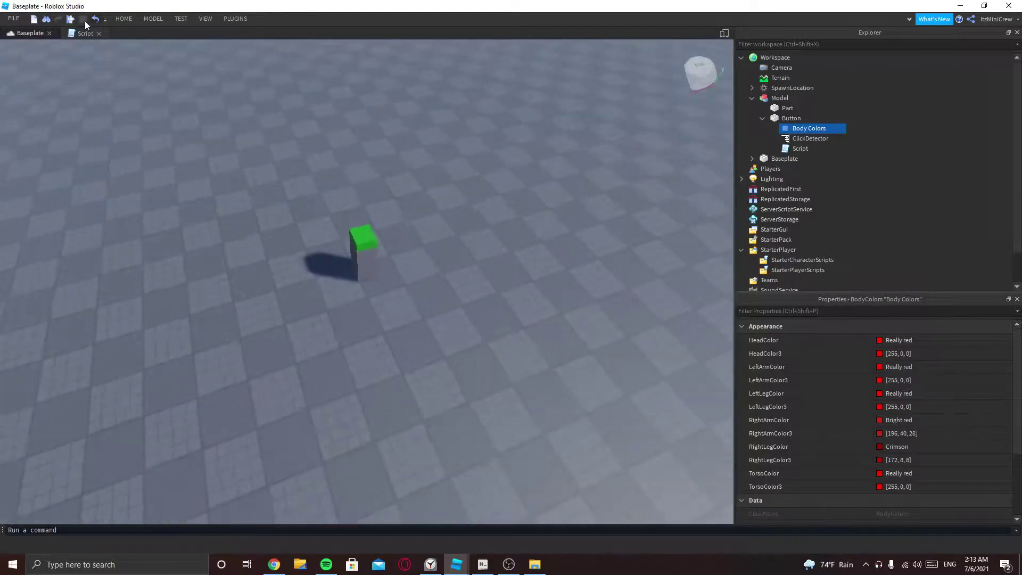
Start a play test with F5 and orbit the camera around the spawned avatar
key("F5")
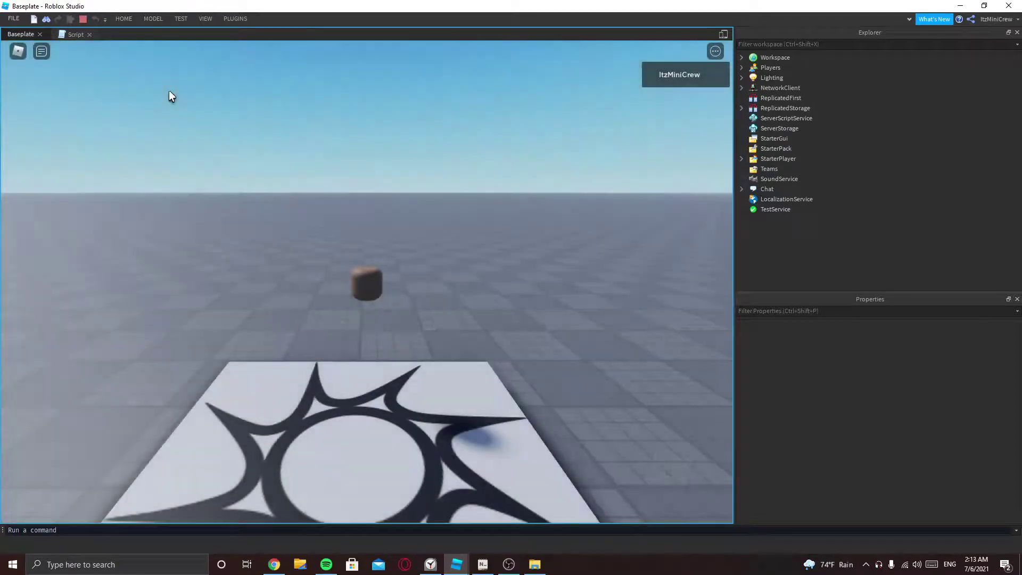
right_click_drag(421, 241, 298, 189)
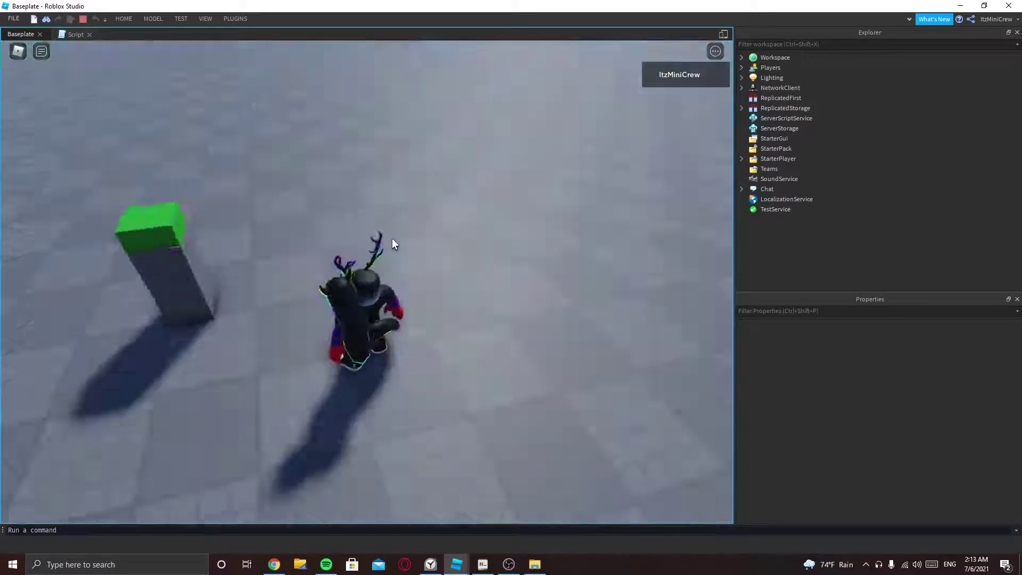
right_click_drag(290, 204, 392, 238)
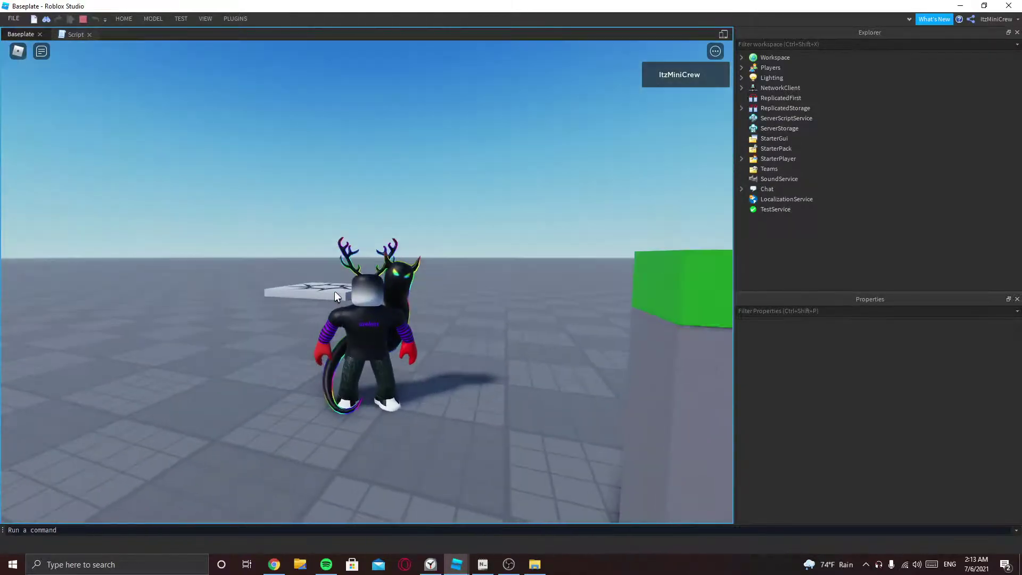
right_click_drag(335, 291, 301, 381)
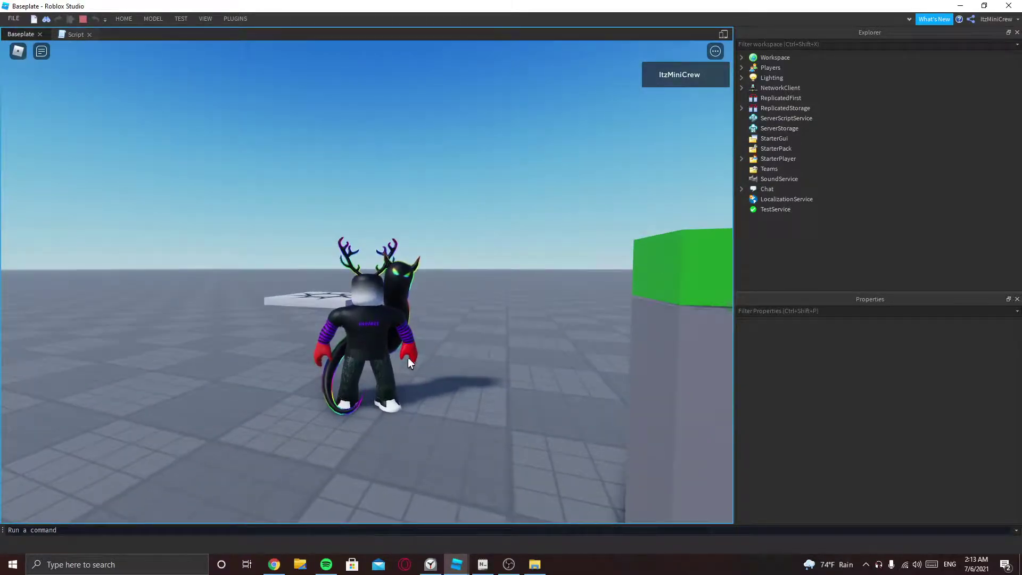
Delete the Pants and Shirt from the ItzMiniCrew avatar in Explorer
left_click(743, 57)
left_click(751, 98)
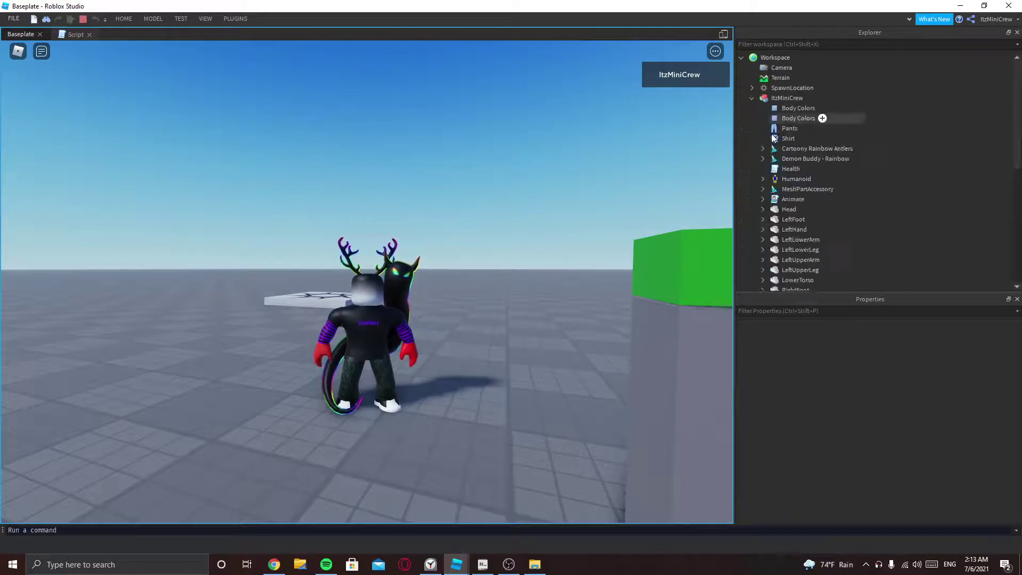
left_click(786, 129)
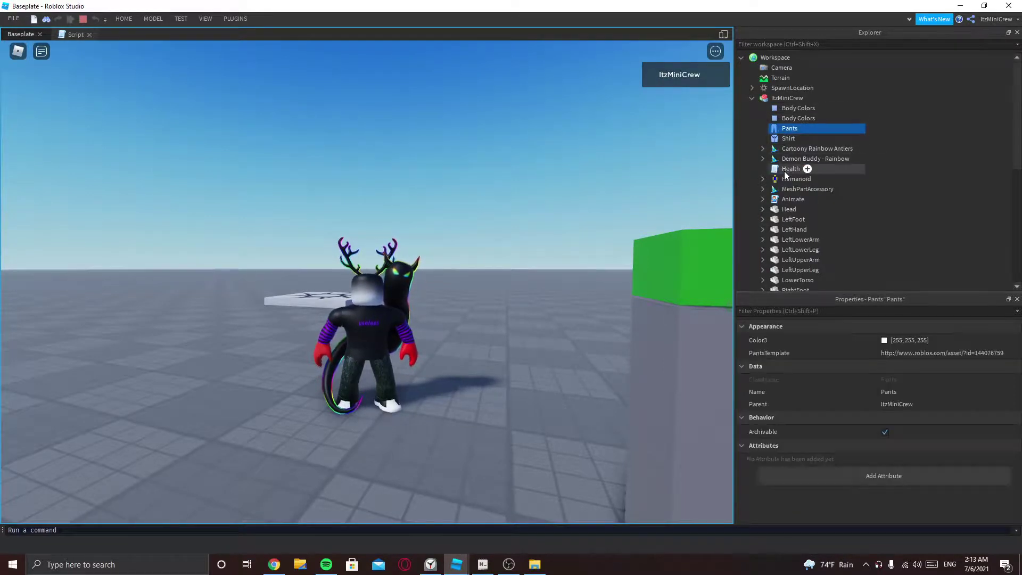
key("Delete")
left_click(786, 128)
key("Delete")
scroll(786, 182, "down", 2)
scroll(822, 213, "down", 1)
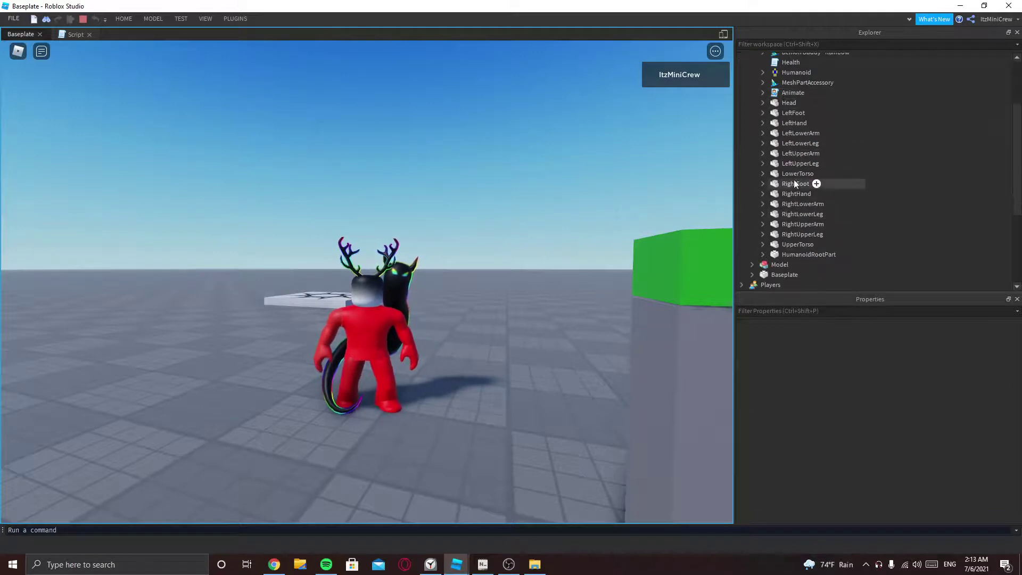
Delete the Demon Buddy and Cartoony Rainbow Antlers accessories, then select MeshPartAccessory
left_click(763, 102)
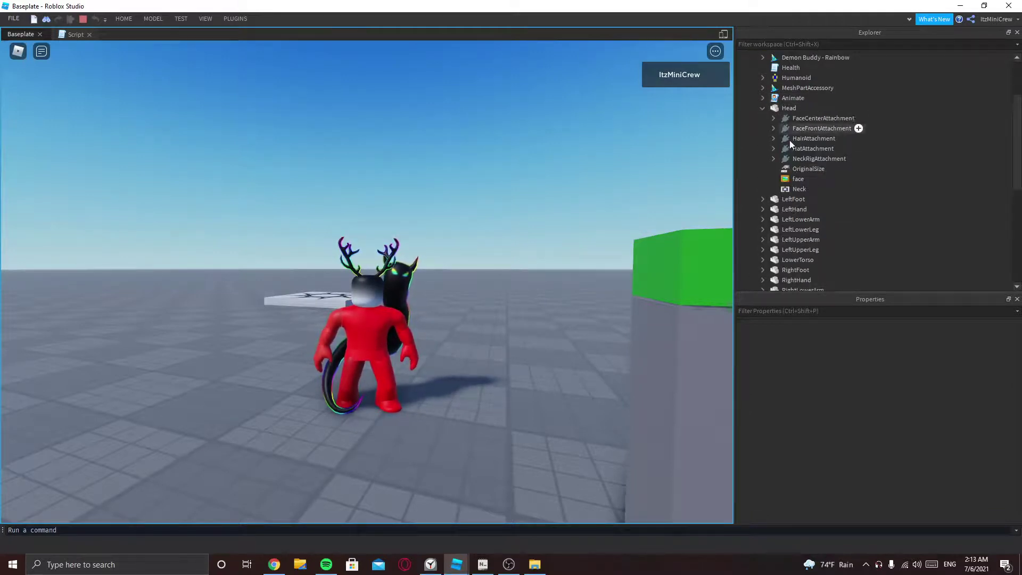
scroll(784, 160, "down", 1)
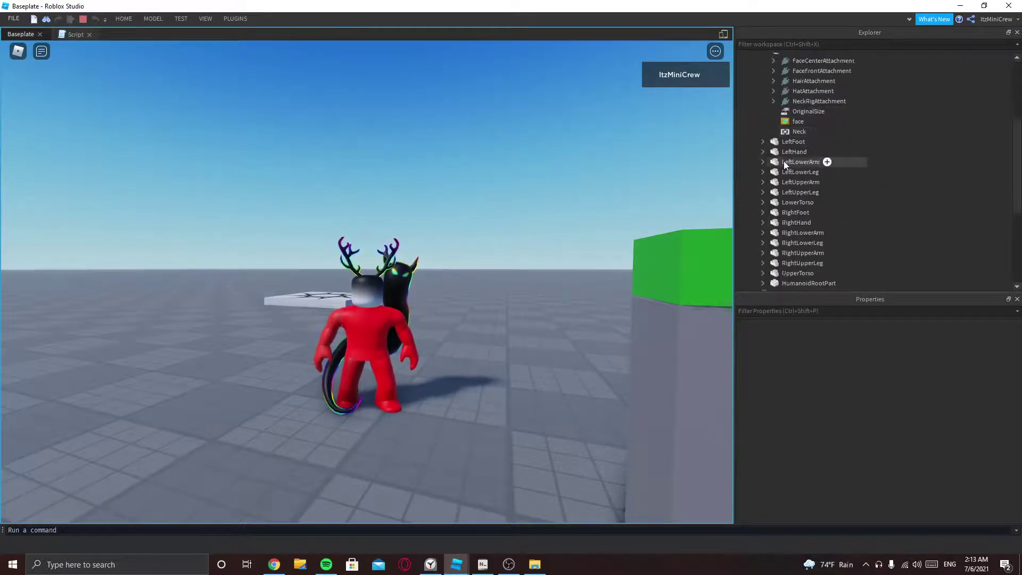
scroll(783, 177, "down", 1)
scroll(778, 199, "up", 3)
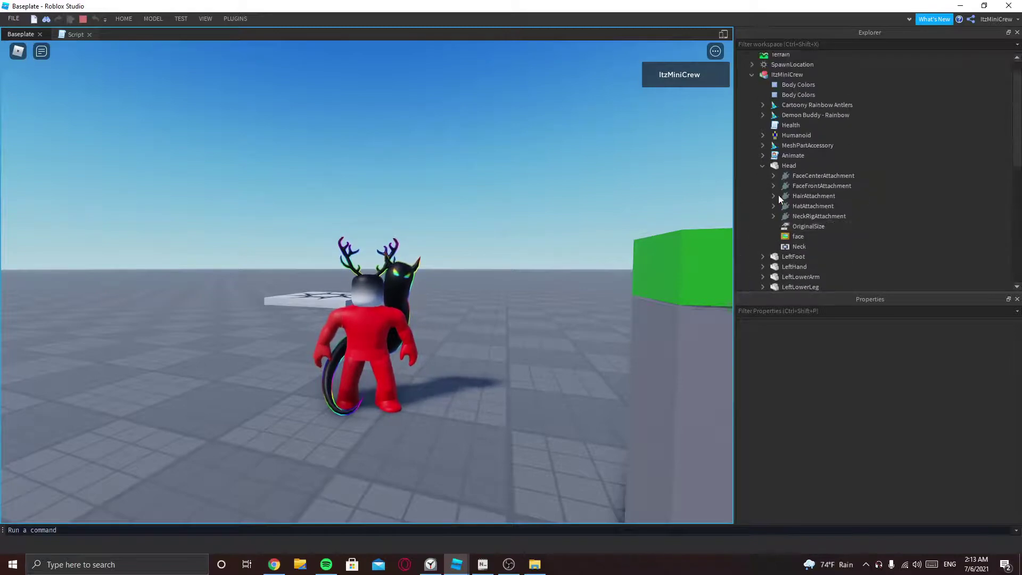
left_click(765, 168)
left_click(785, 116)
key("Delete")
left_click(787, 112)
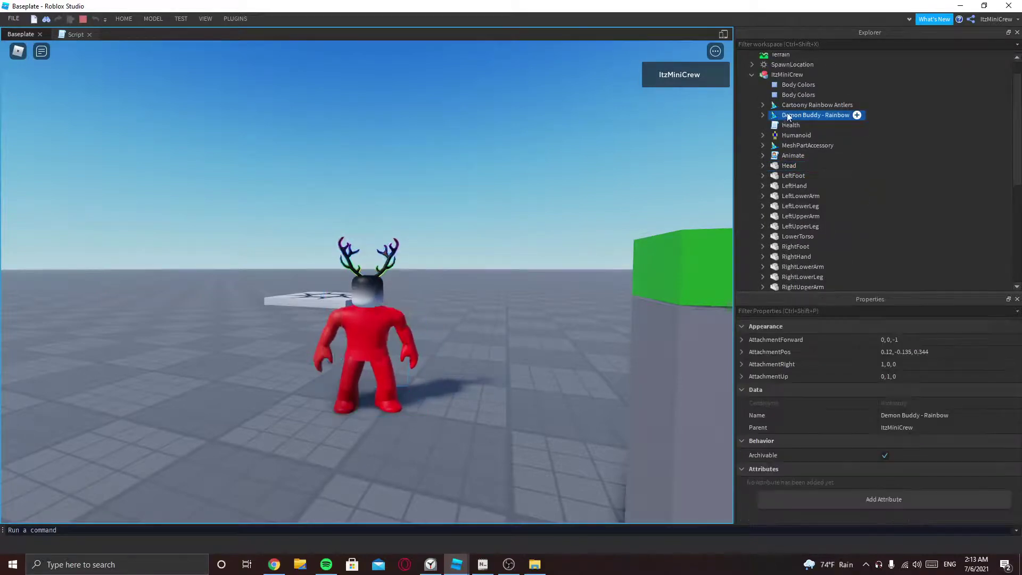
key("Delete")
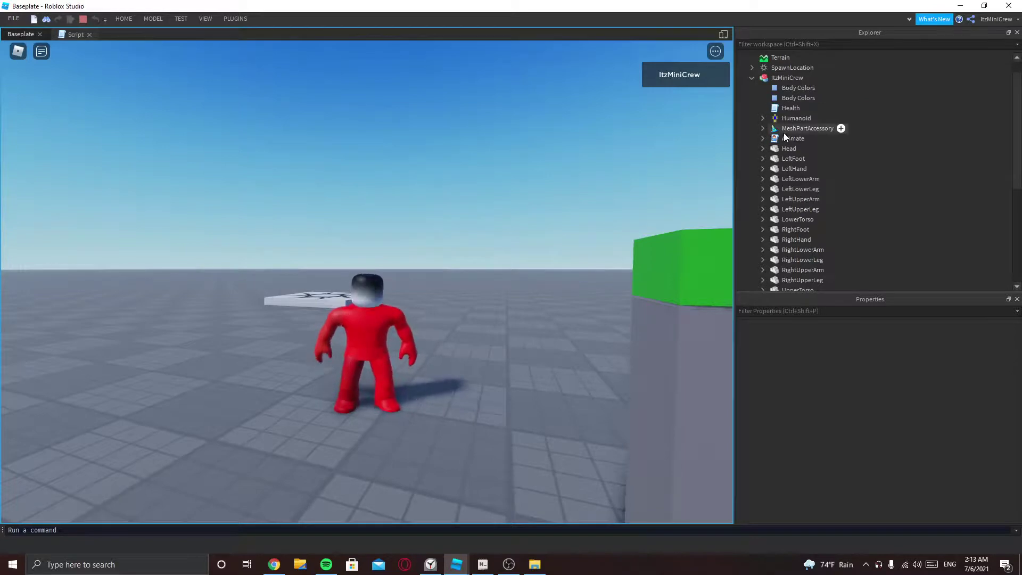
left_click(791, 128)
Delete the avatar's head MeshPartAccessory and orbit around the now all-red avatar
key("Delete")
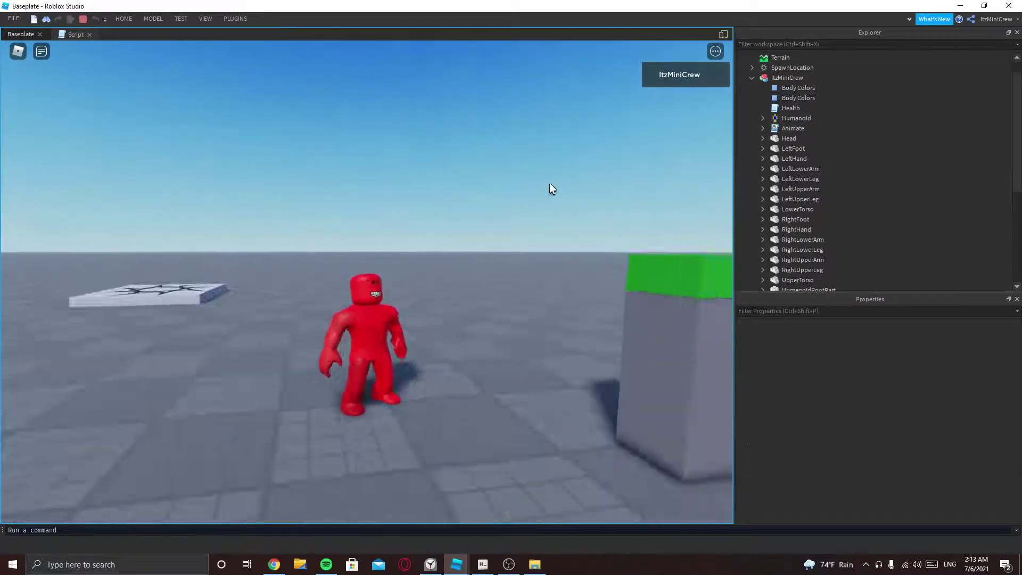
right_click_drag(550, 183, 550, 184)
right_click_drag(467, 228, 346, 331)
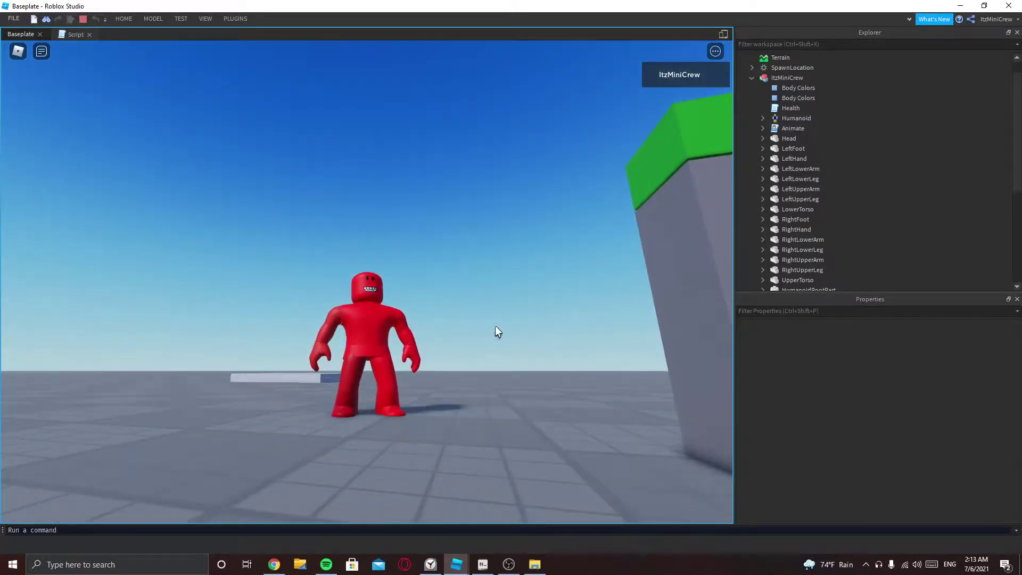
mouse_move(496, 325)
right_mouse_down()
mouse_move(385, 322)
mouse_move(310, 340)
mouse_move(291, 378)
mouse_move(386, 392)
right_mouse_up()
Walk and jump the avatar onto the pillar and click the green button
key("w")
key("w")
key("space")
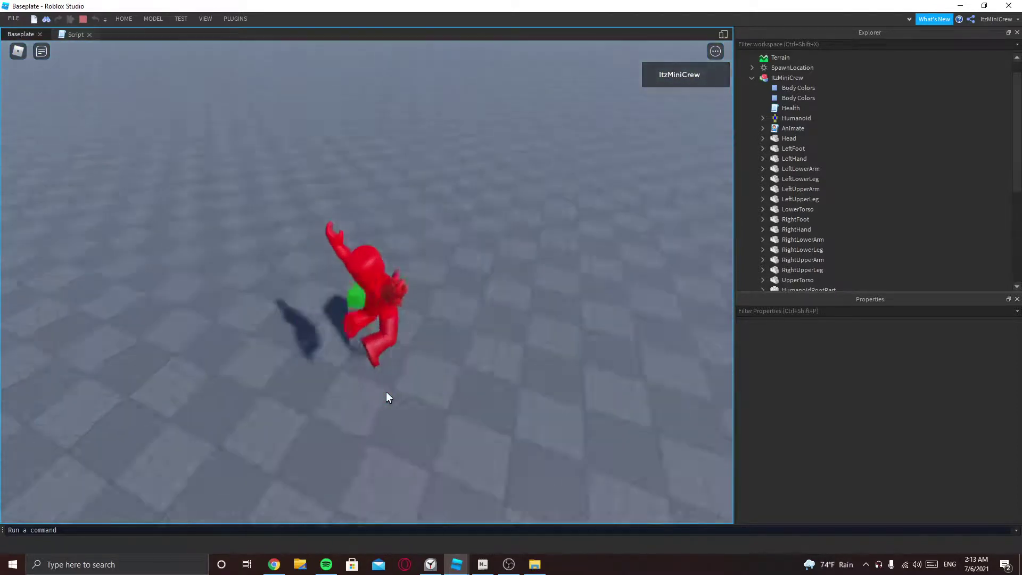
left_click(511, 281)
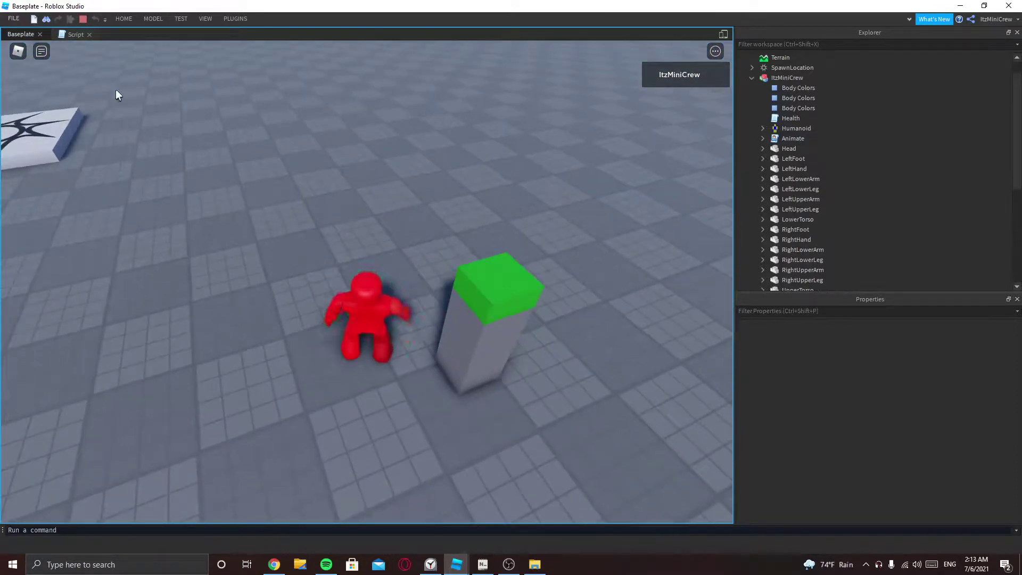
key("shift+F5")
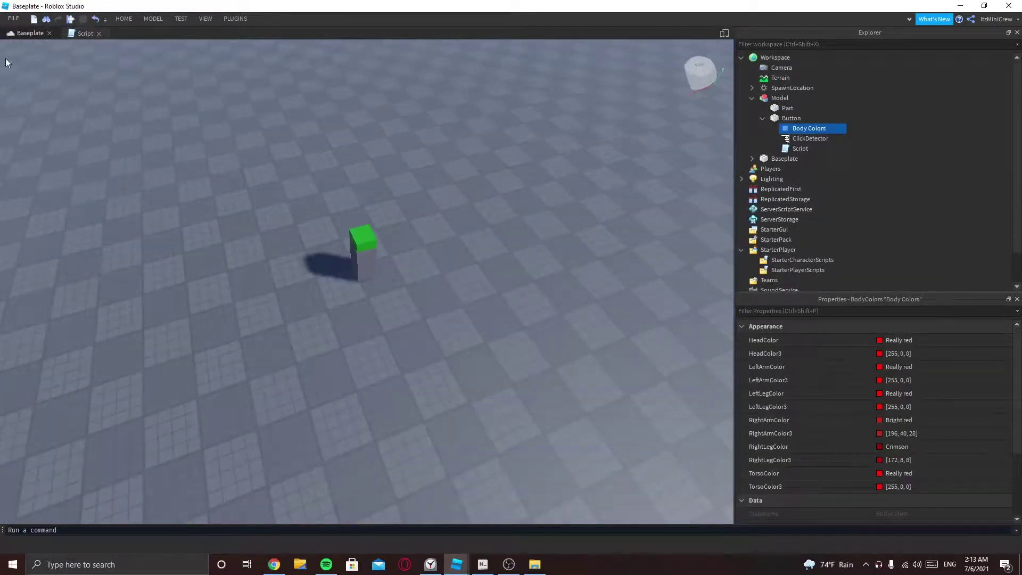
key("s")
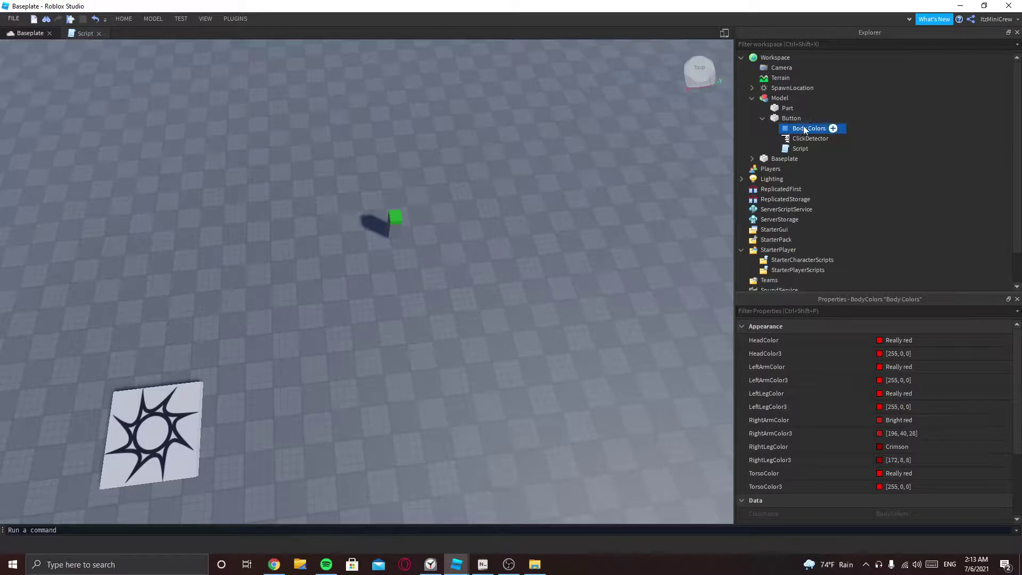
key("f")
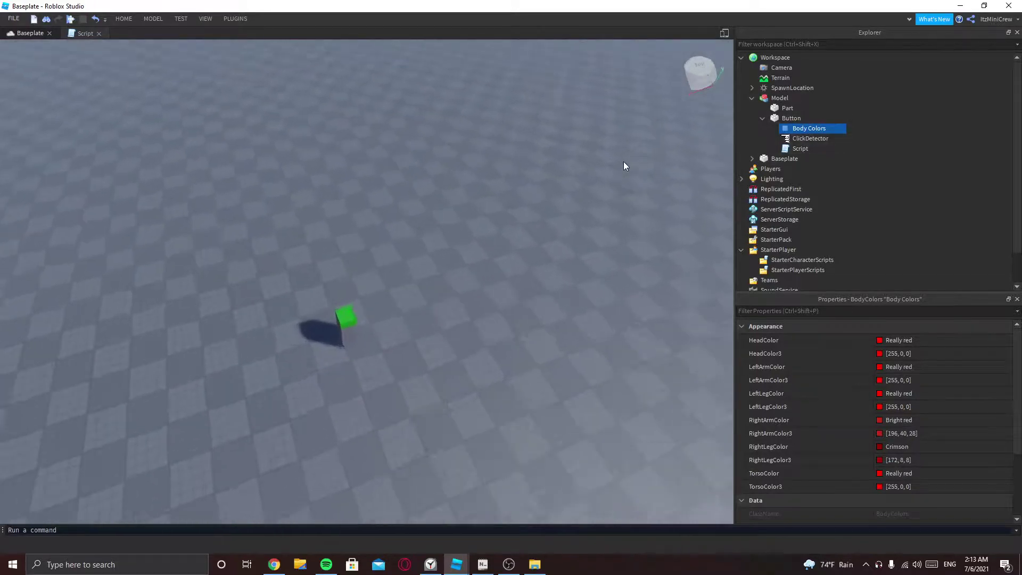
key("s")
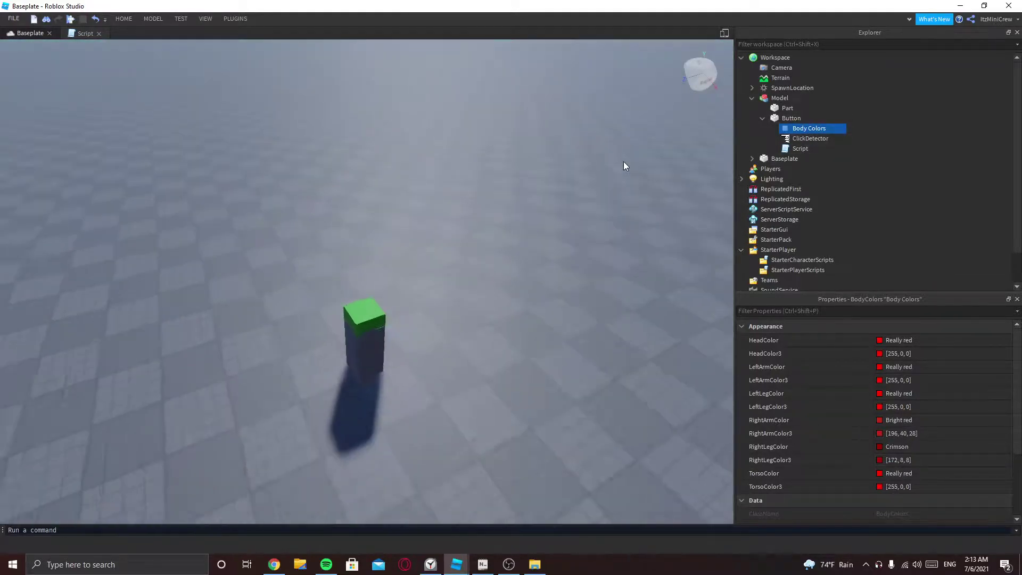
right_click_drag(629, 201, 628, 196)
key("s")
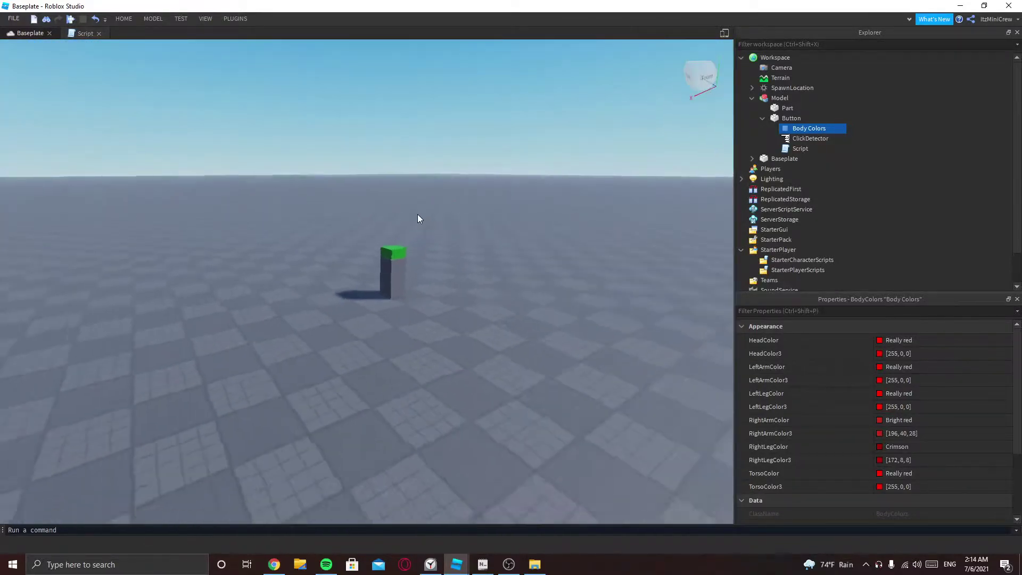
key("w")
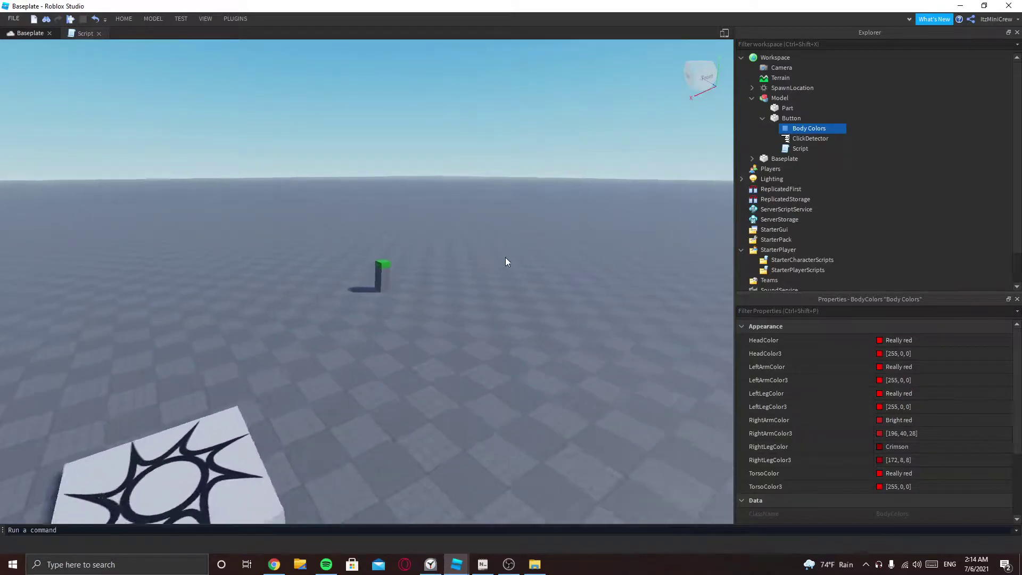
right_click_drag(474, 288, 473, 288)
key("w")
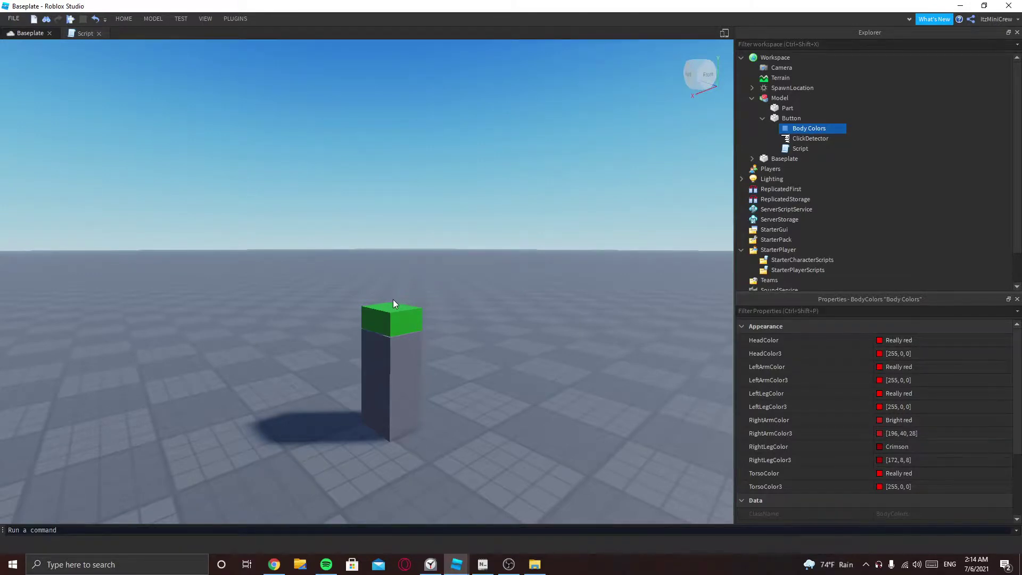
right_click_drag(358, 317, 493, 408)
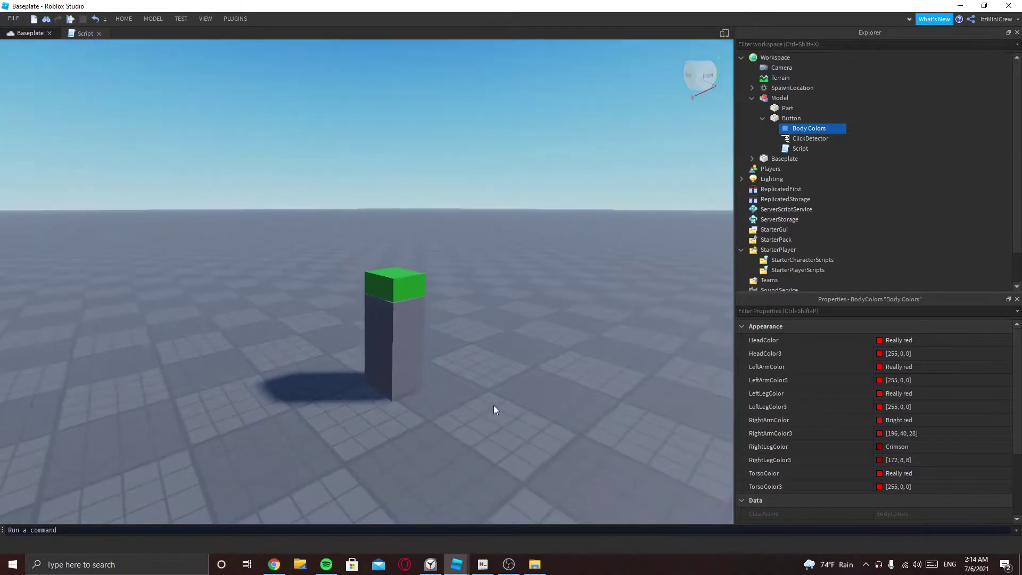
key("w")
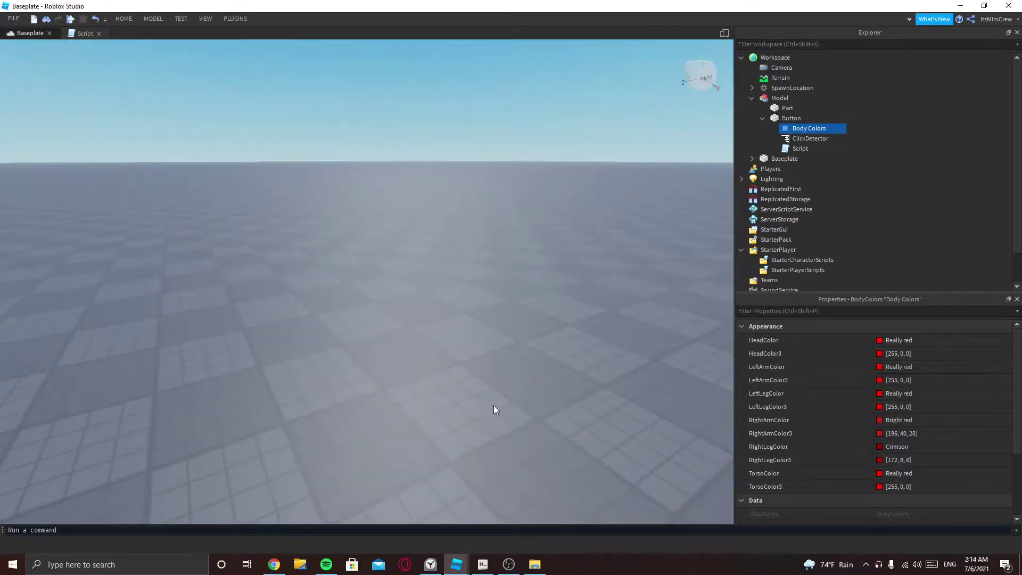
key("s")
right_click_drag(602, 221, 602, 221)
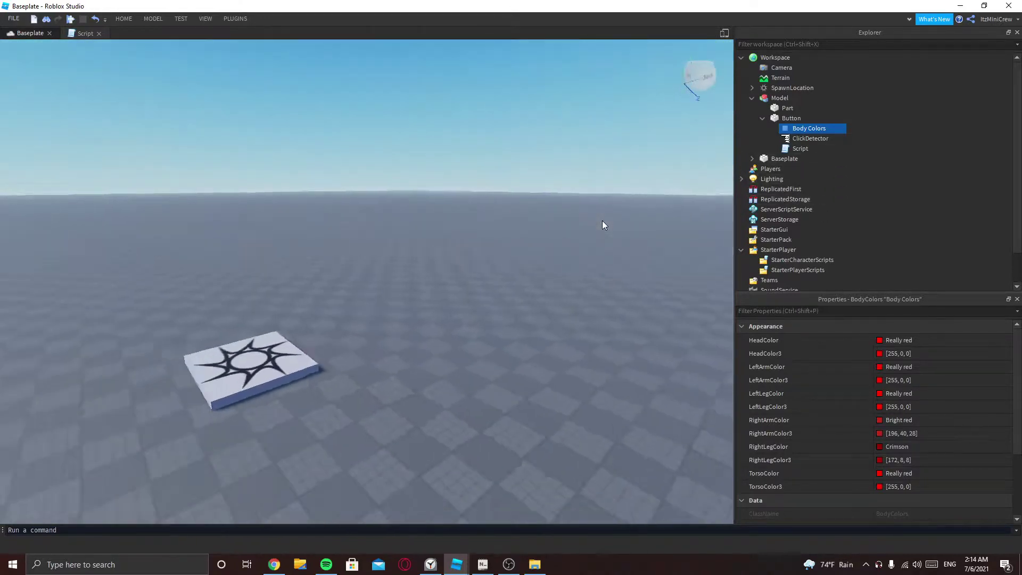
Build an R15 block Dummy rig with Build Rig and move Body Colors into it
left_click(236, 18)
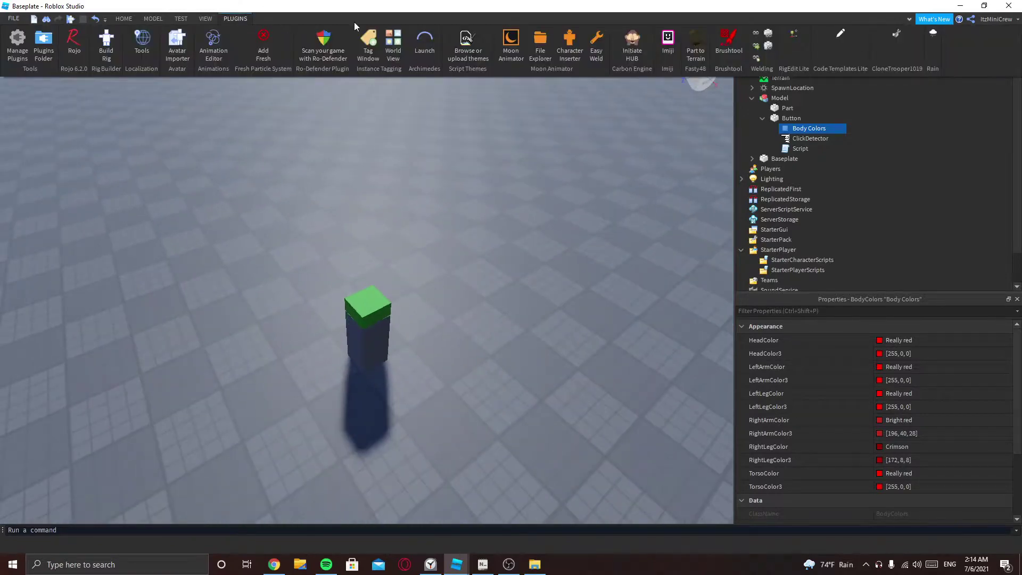
left_click(107, 48)
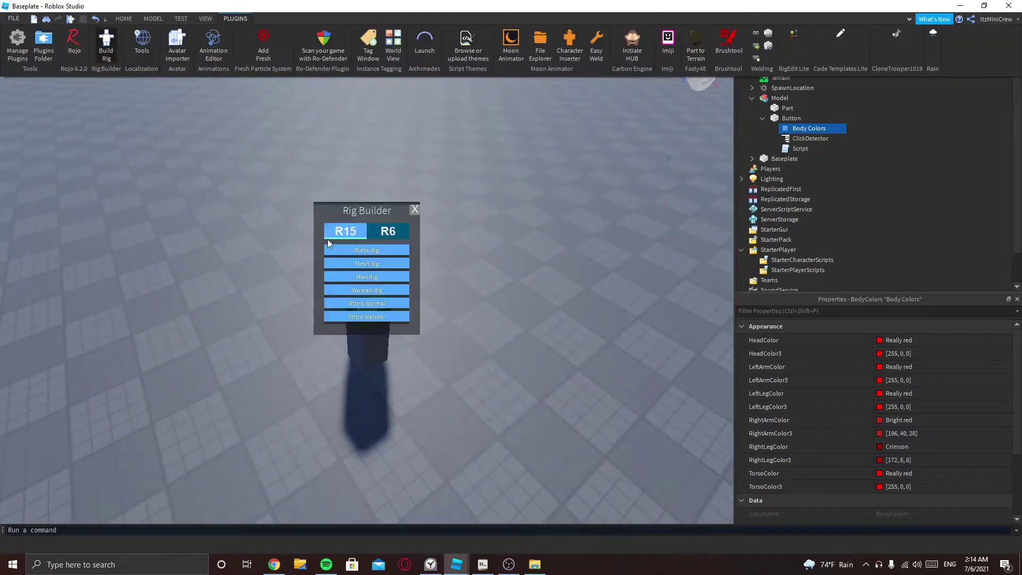
left_click(356, 250)
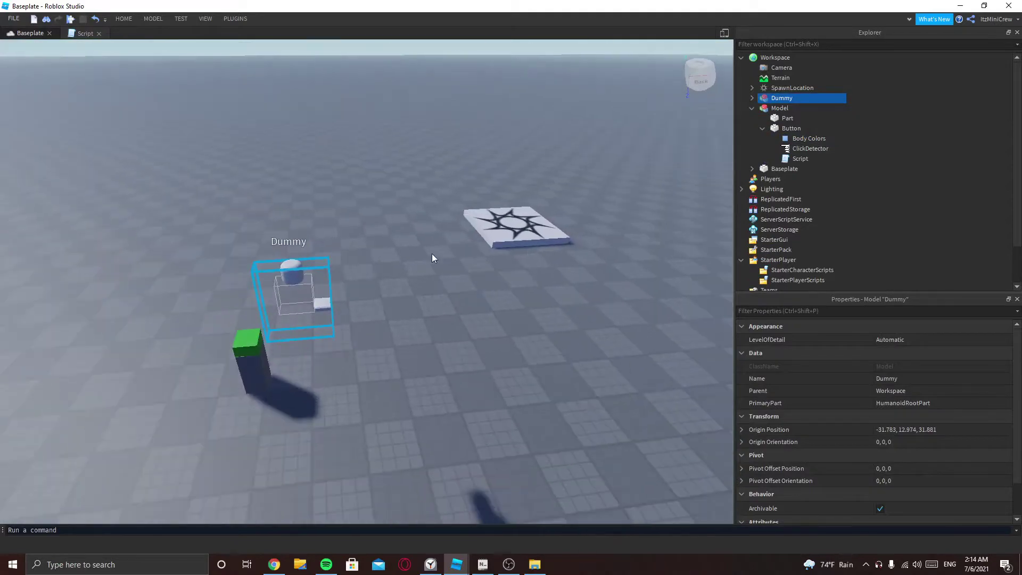
mouse_move(808, 138)
left_mouse_down()
mouse_move(758, 108)
mouse_move(767, 98)
left_mouse_up()
Position the red Dummy beside the grey pillar with the green button
key("w")
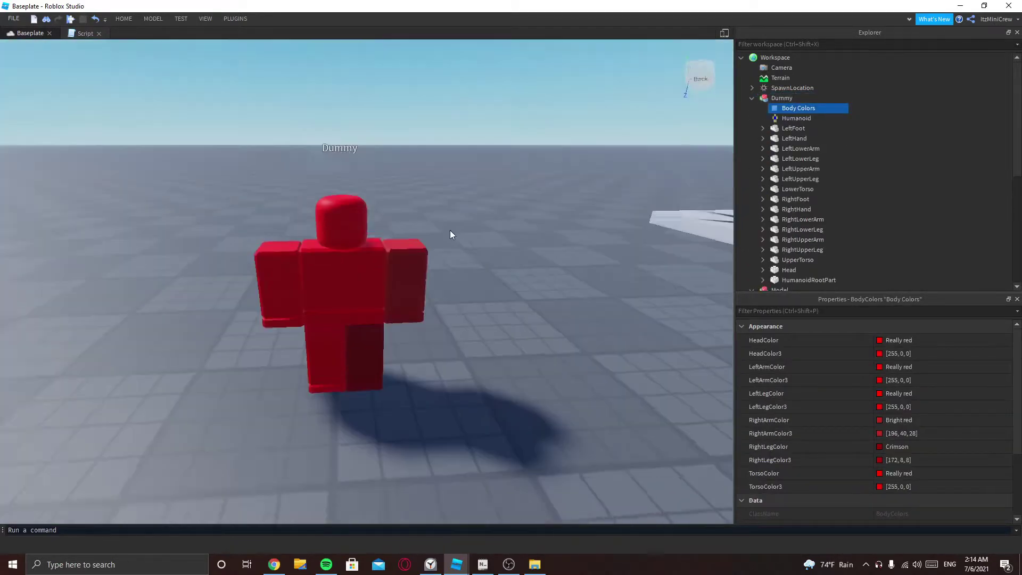
scroll(450, 234, "down", 3)
mouse_move(388, 287)
right_mouse_down()
mouse_move(468, 290)
mouse_move(453, 327)
mouse_move(501, 288)
right_mouse_up()
scroll(453, 323, "down", 5)
scroll(453, 323, "up", 5)
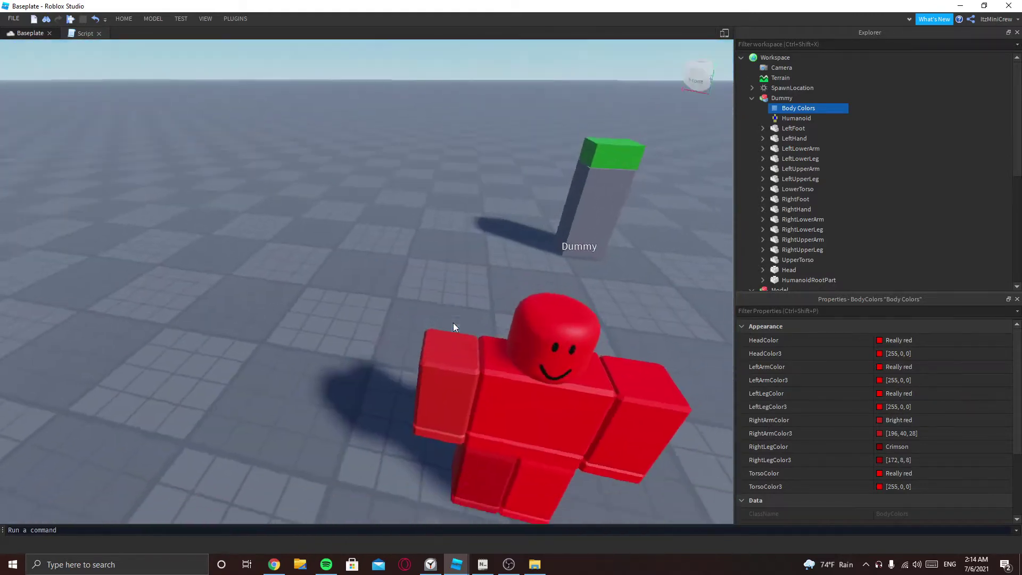
scroll(453, 323, "down", 3)
left_click(453, 322)
scroll(463, 307, "down", 3)
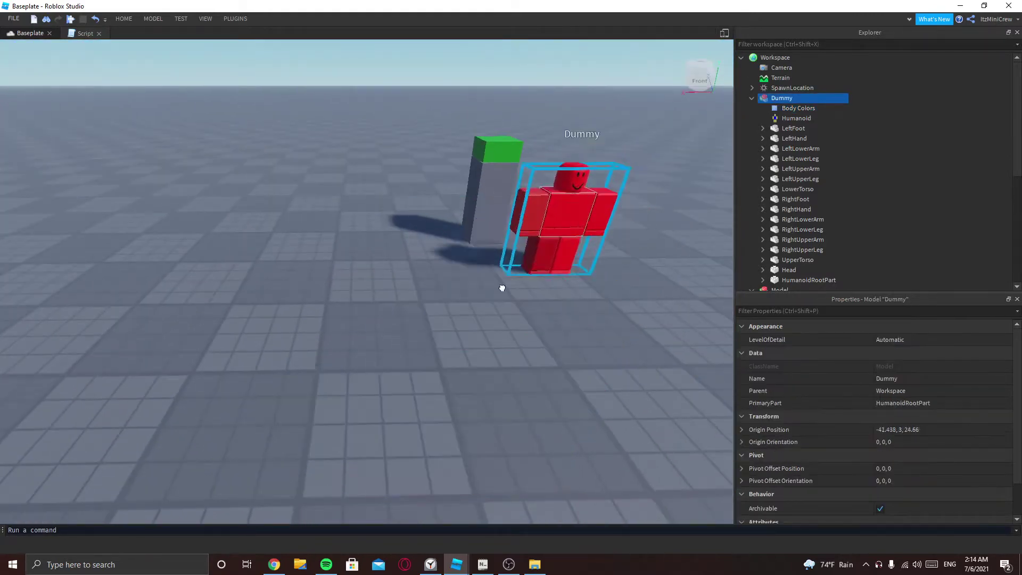
left_click_drag(502, 288, 469, 311)
mouse_move(468, 310)
right_mouse_down()
mouse_move(479, 307)
mouse_move(456, 298)
right_mouse_up()
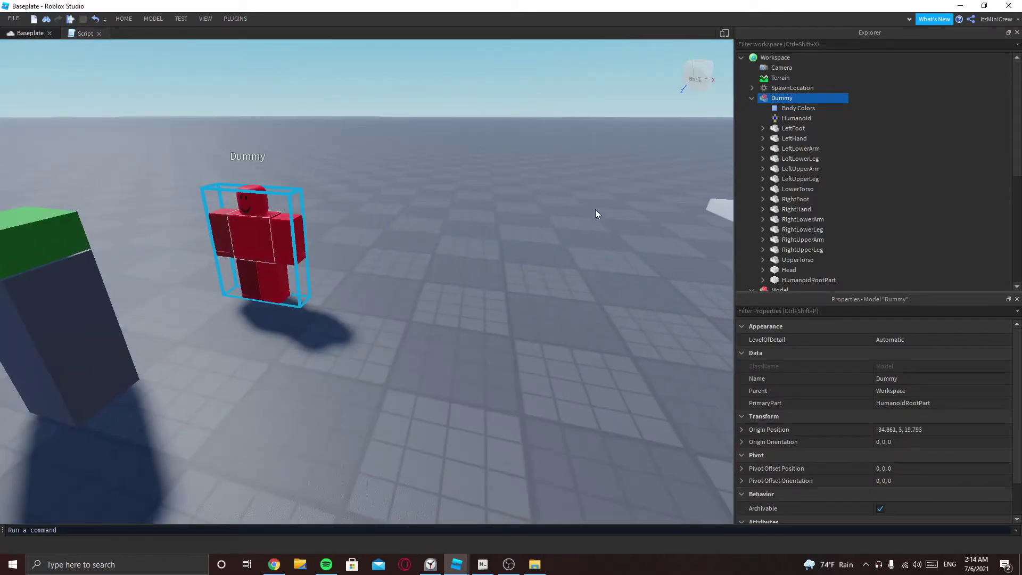